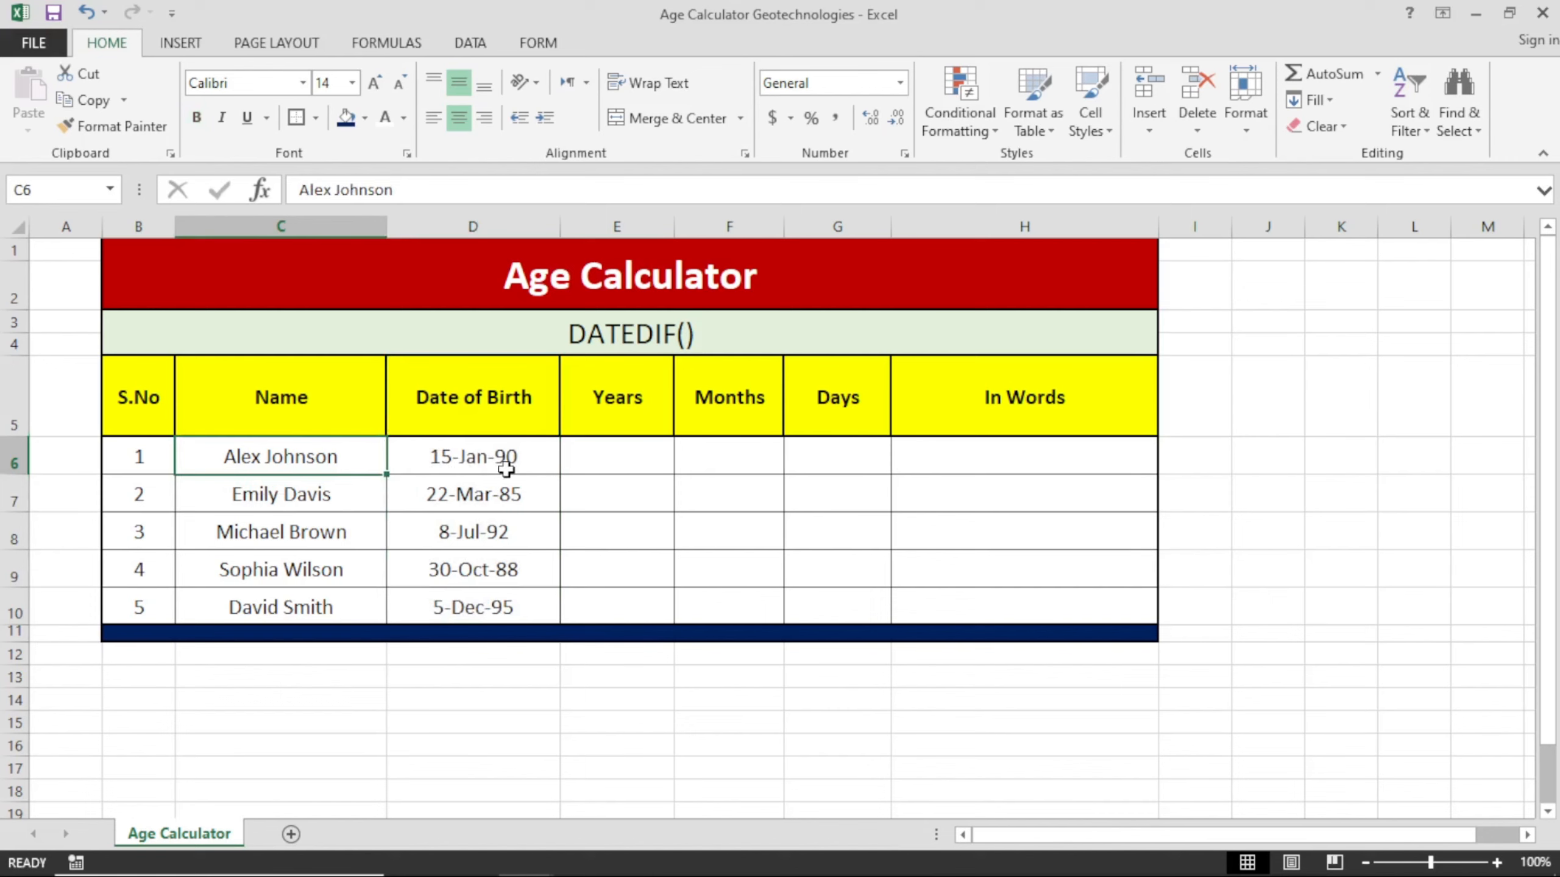
# Examine the age calculator table's Years, Months, Days and In Words columns and its five rows of names and birth dates
pyautogui.click(619, 423)
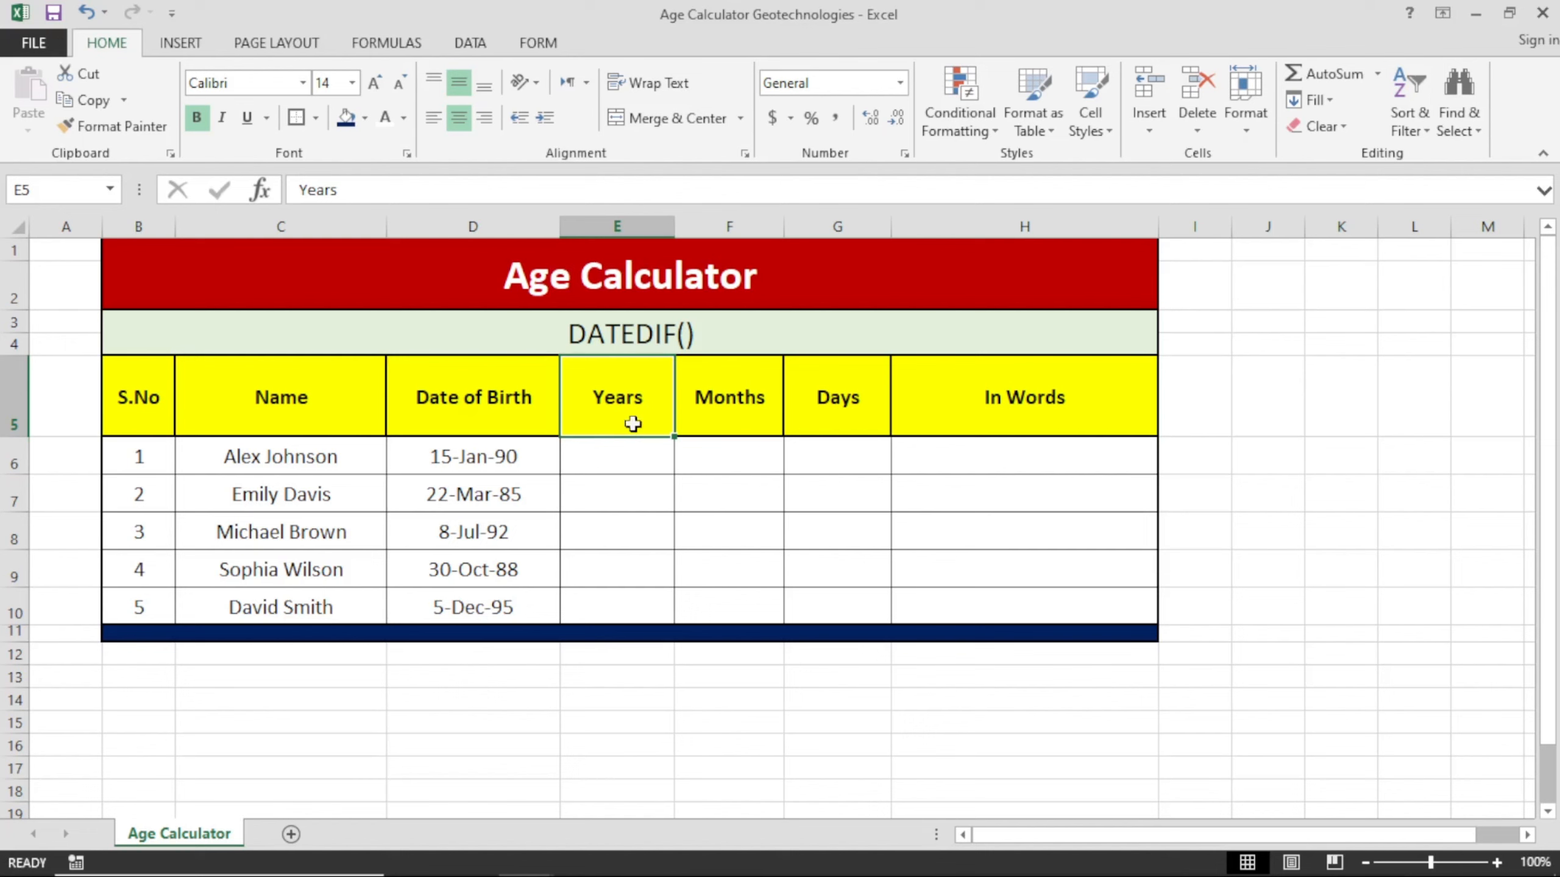
pyautogui.click(763, 413)
pyautogui.click(843, 413)
pyautogui.click(951, 447)
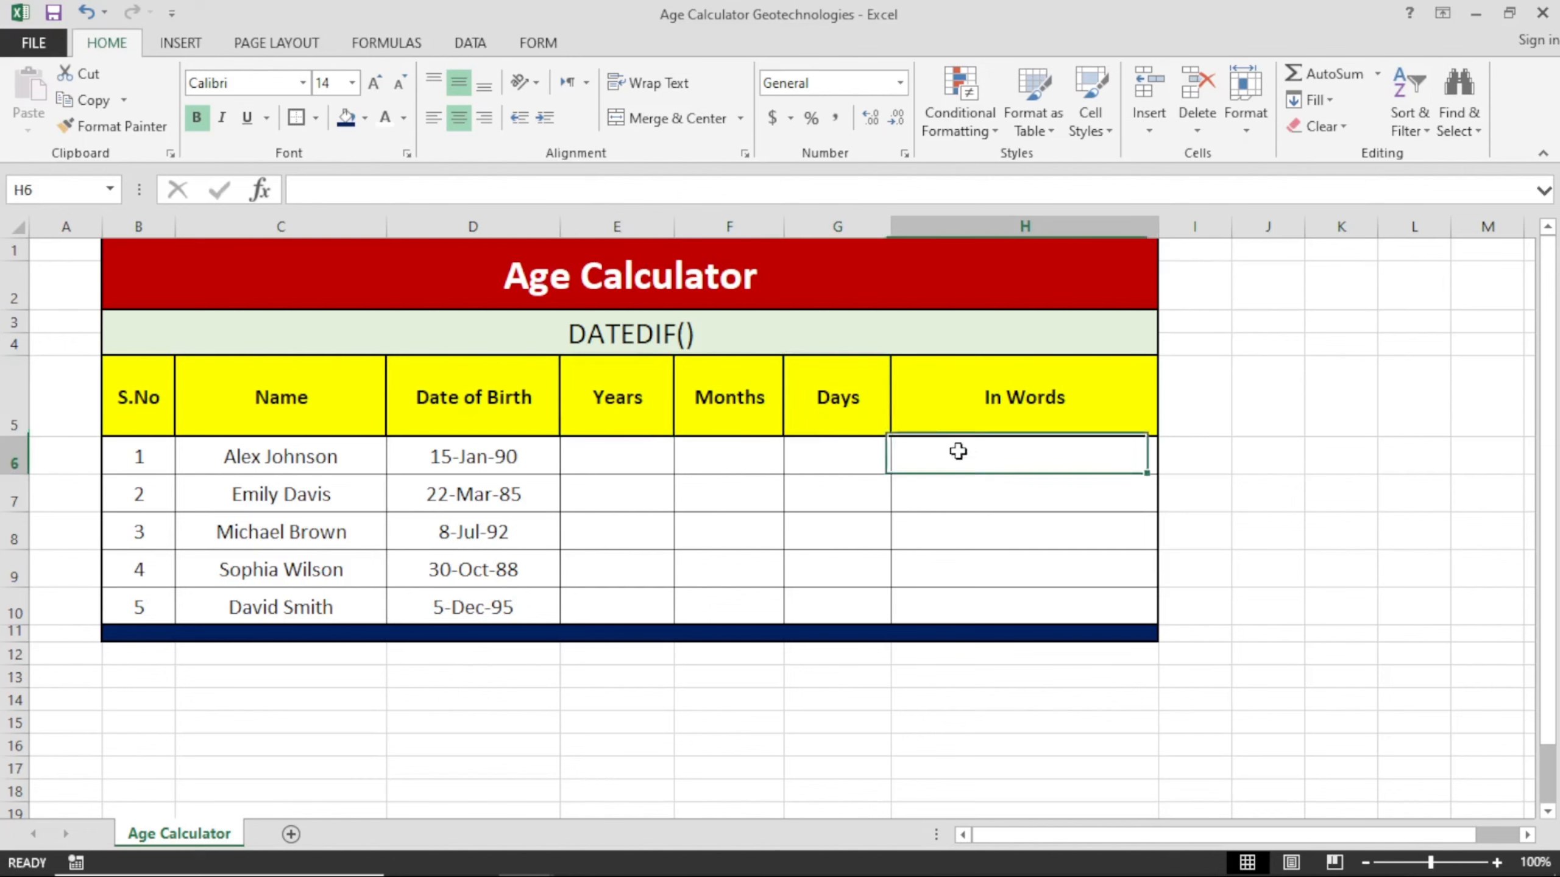
pyautogui.click(933, 527)
pyautogui.click(937, 580)
pyautogui.click(325, 535)
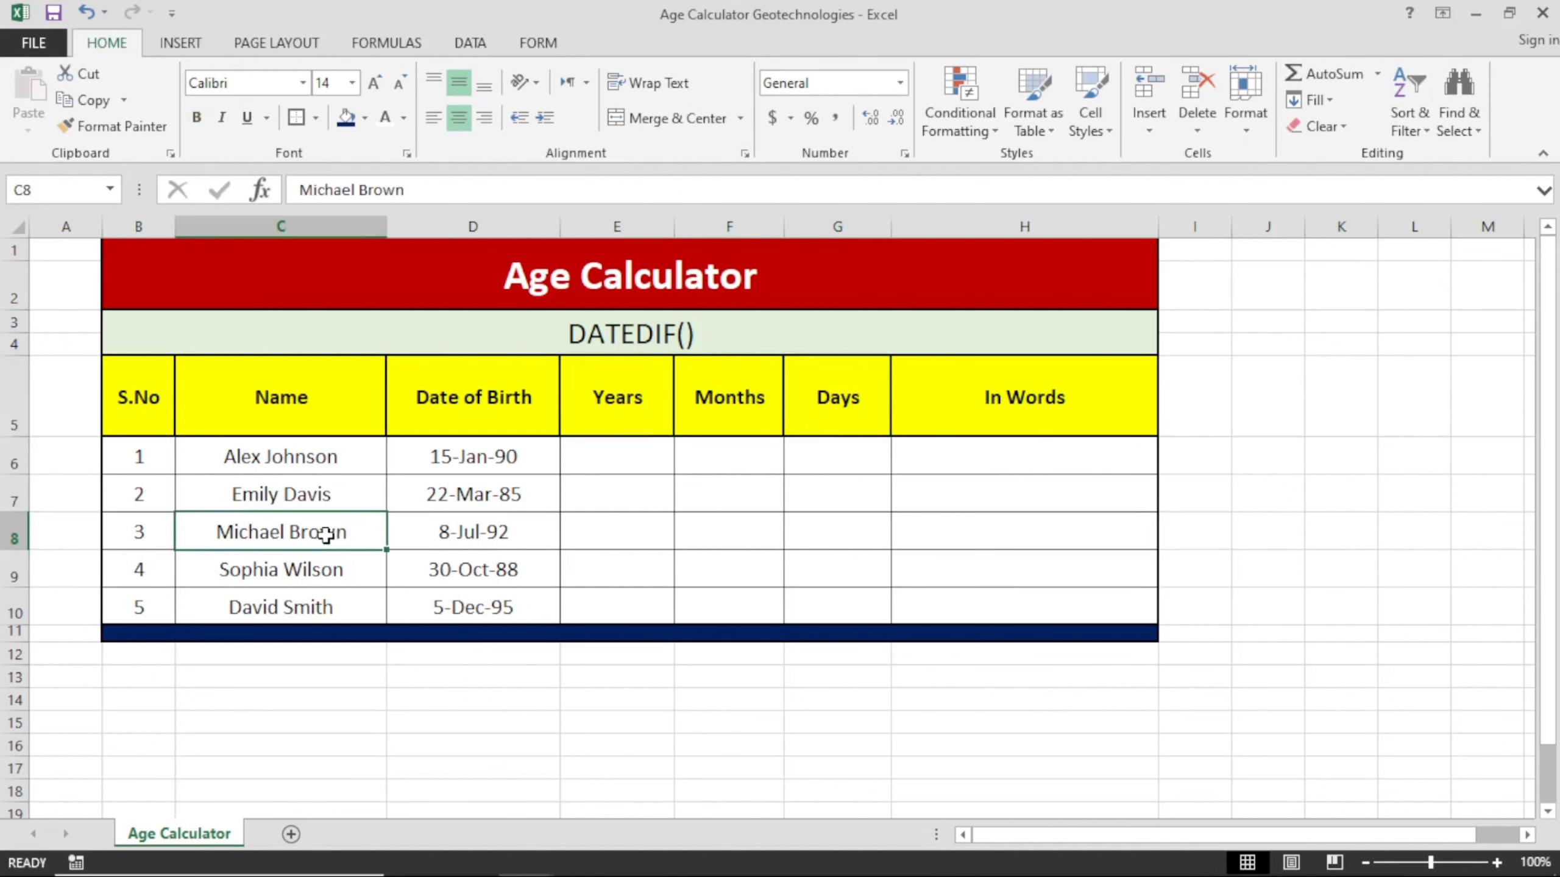
pyautogui.moveTo(159, 453); pyautogui.dragTo(457, 608)
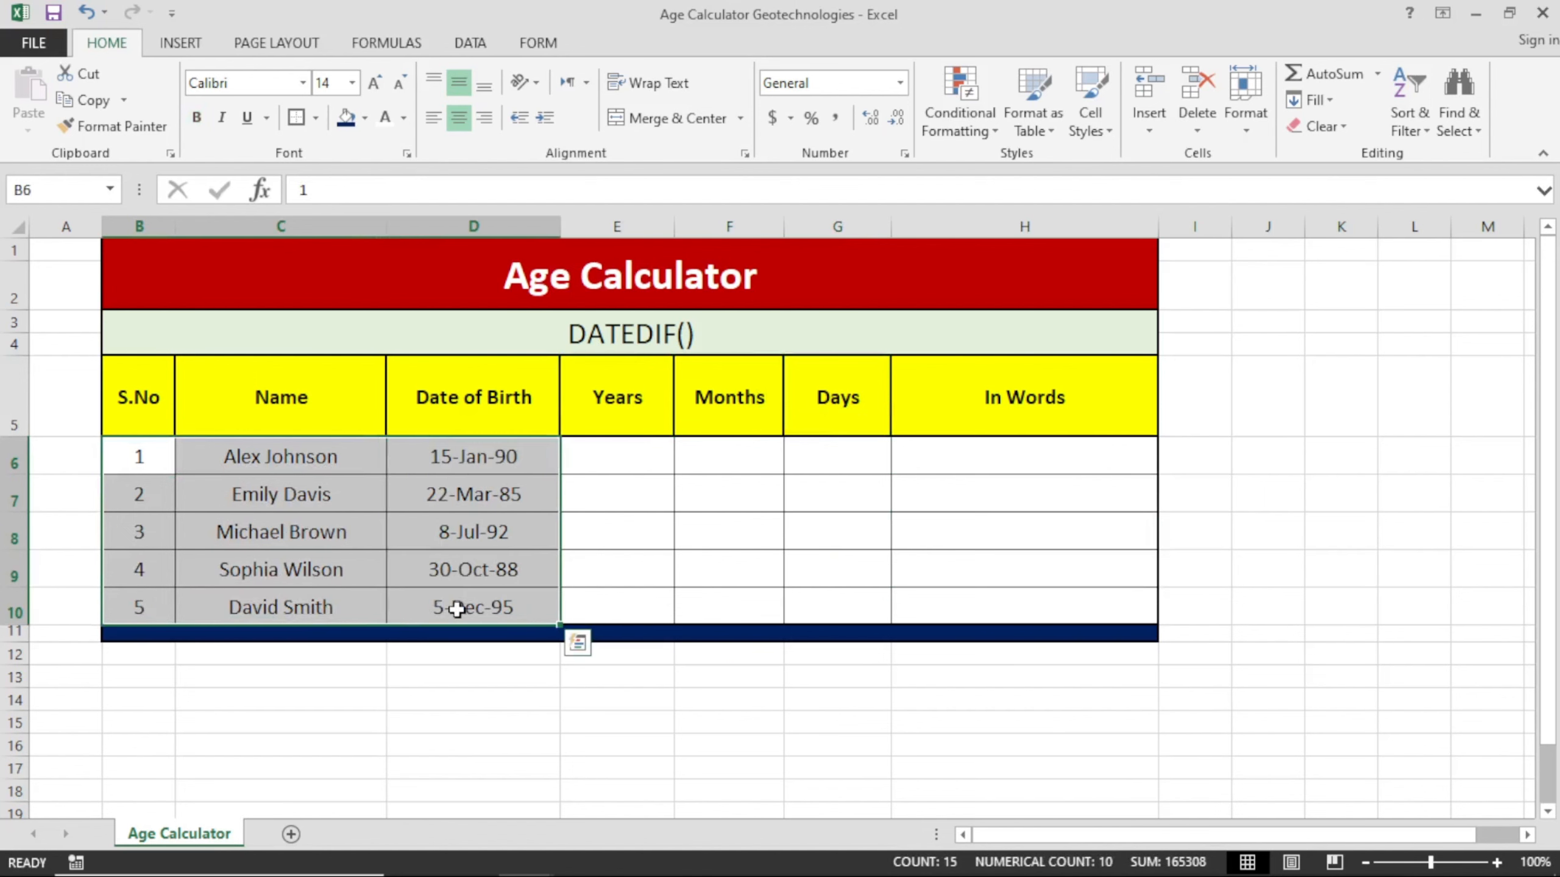
pyautogui.click(163, 457)
pyautogui.click(161, 494)
pyautogui.click(157, 532)
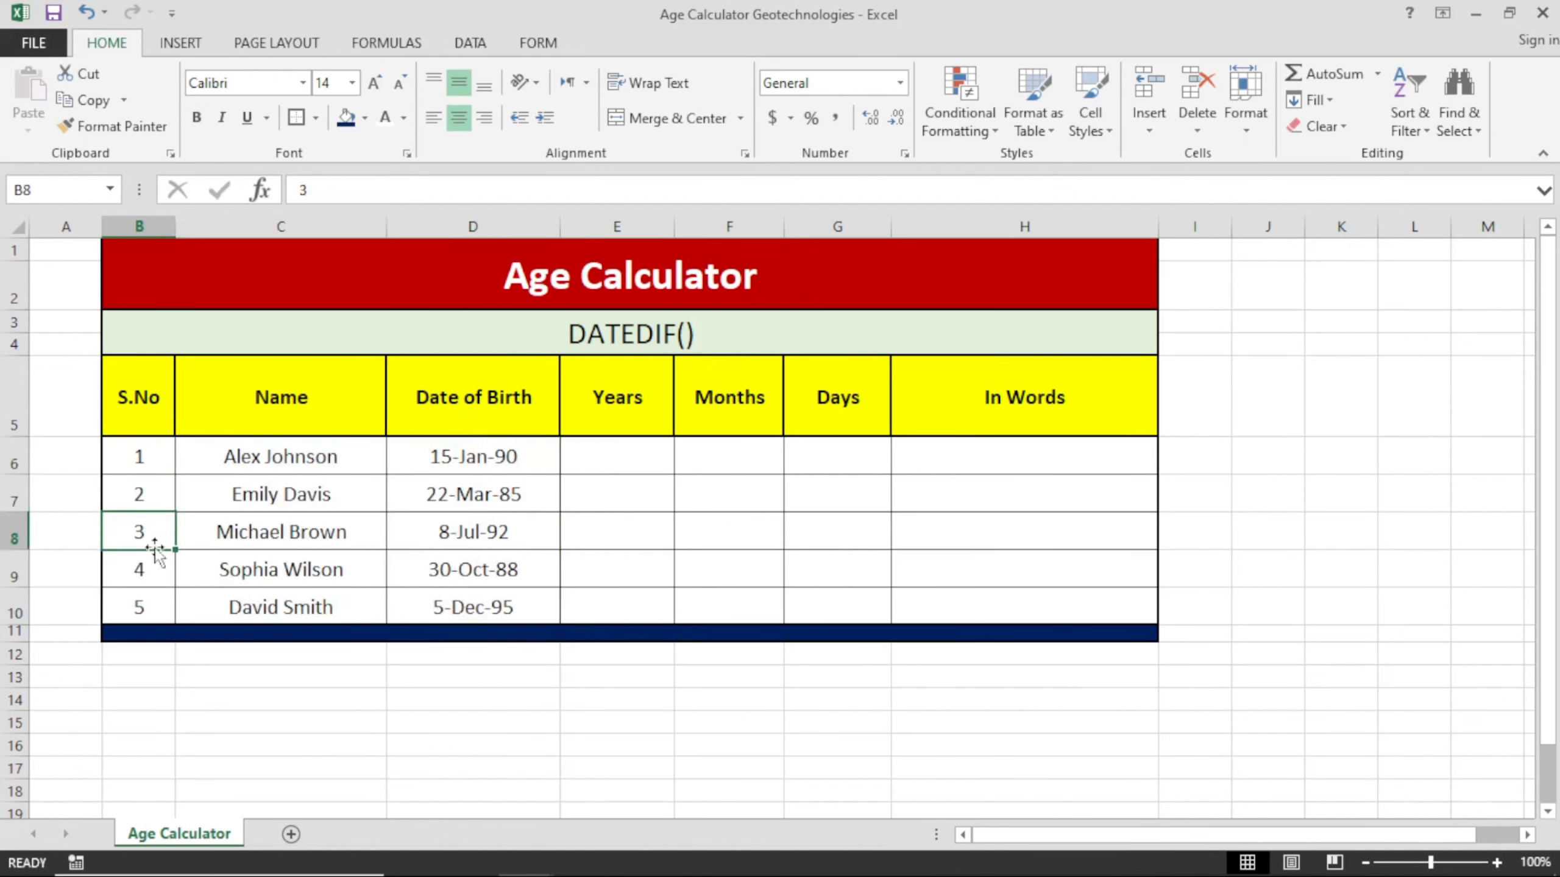
pyautogui.click(157, 556)
pyautogui.click(159, 605)
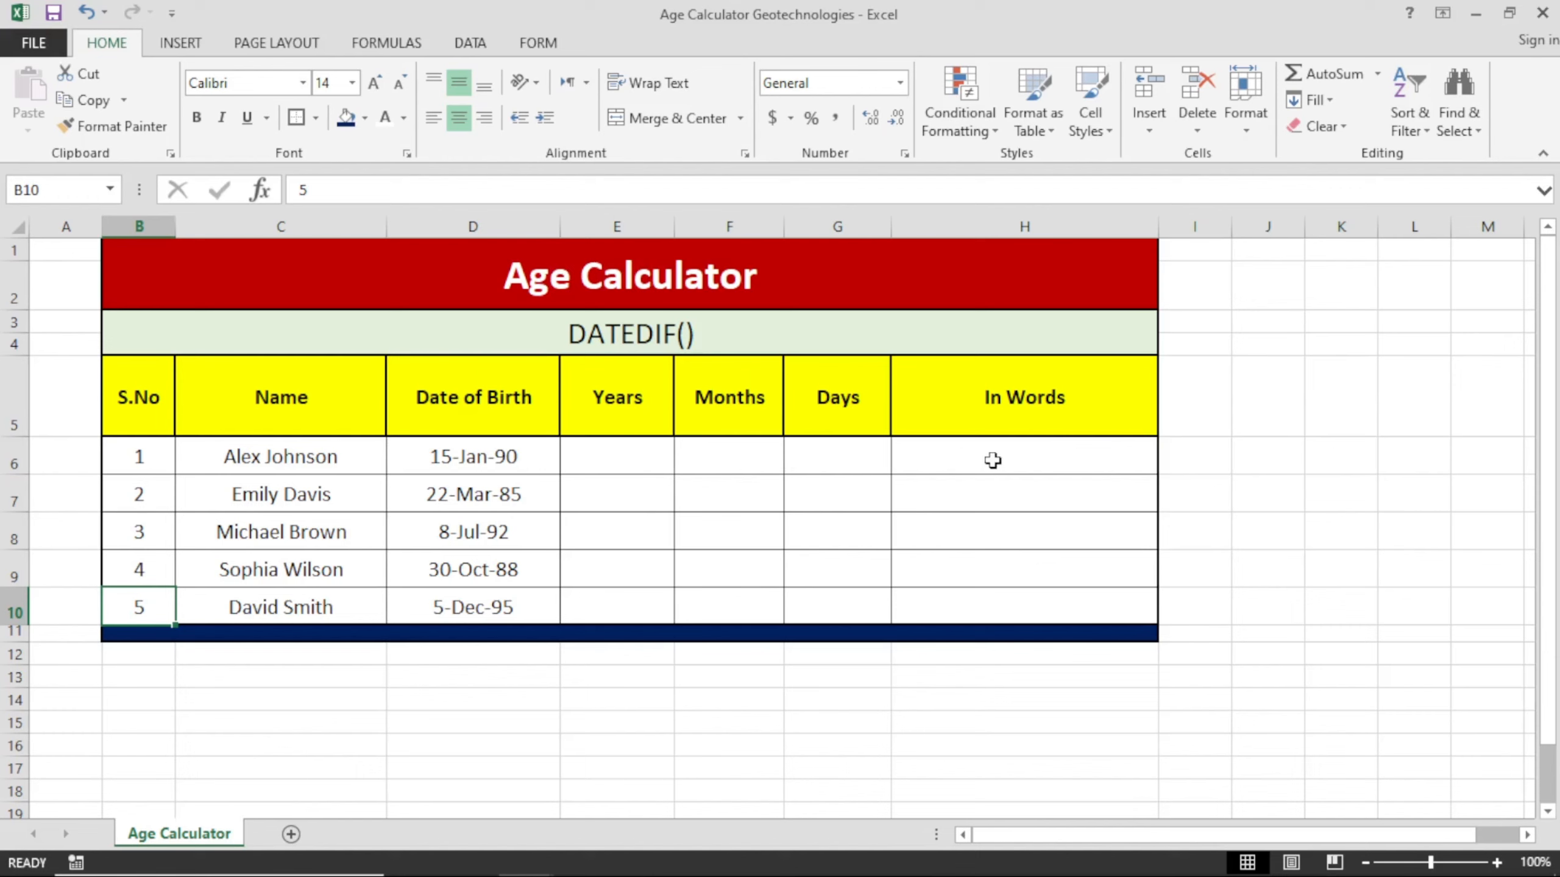
# Calculate the first person's completed years of age in E6 with the formula =DATEDIF(D6,TODAY(),"Y")
pyautogui.click(613, 454)
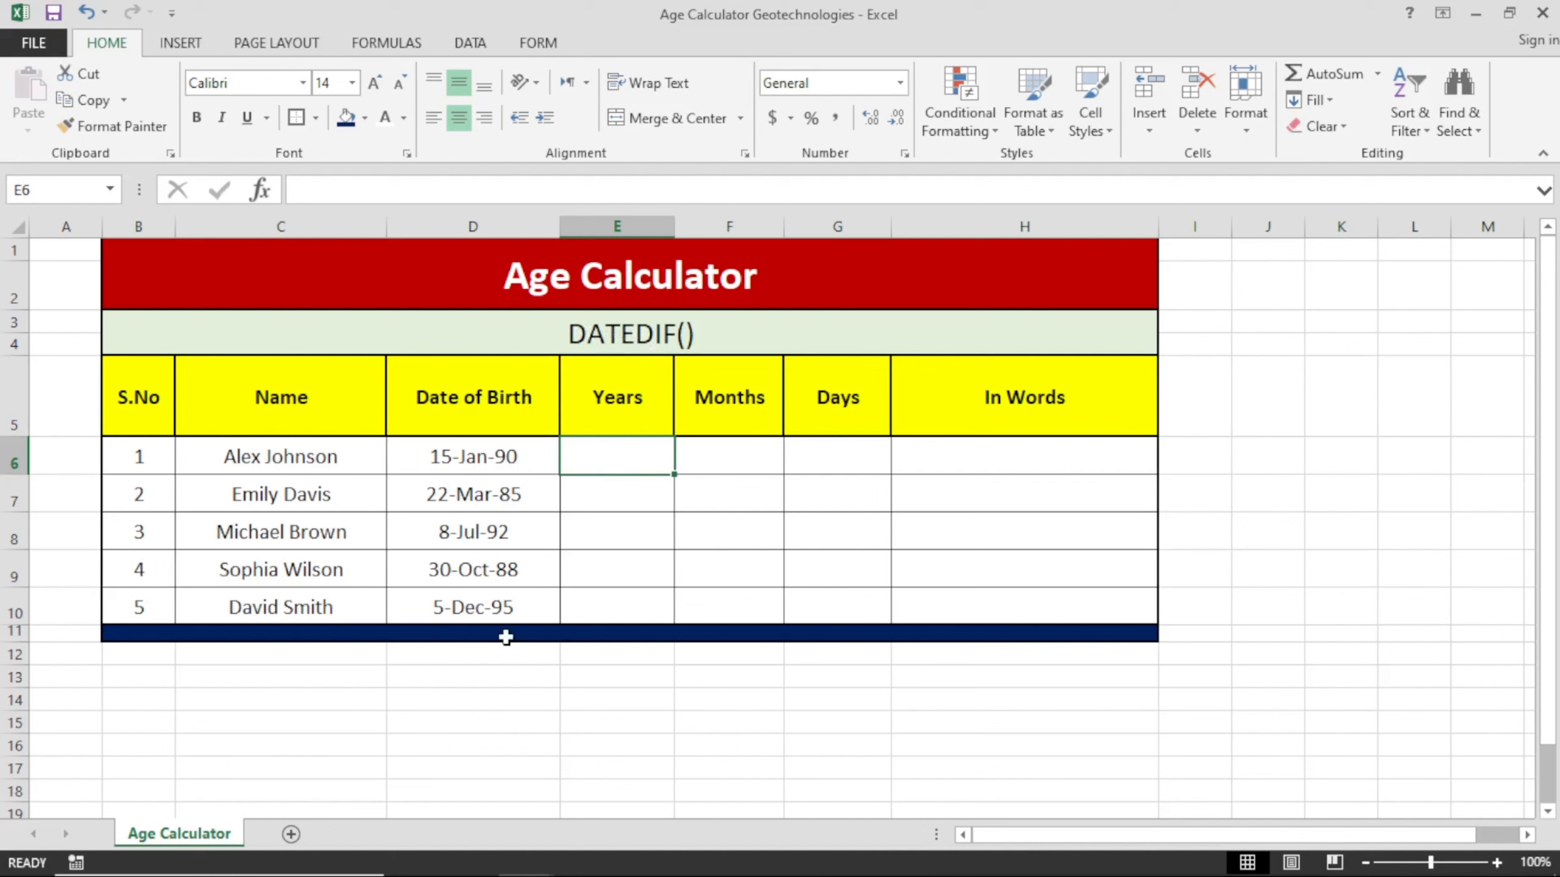
pyautogui.write('=date')
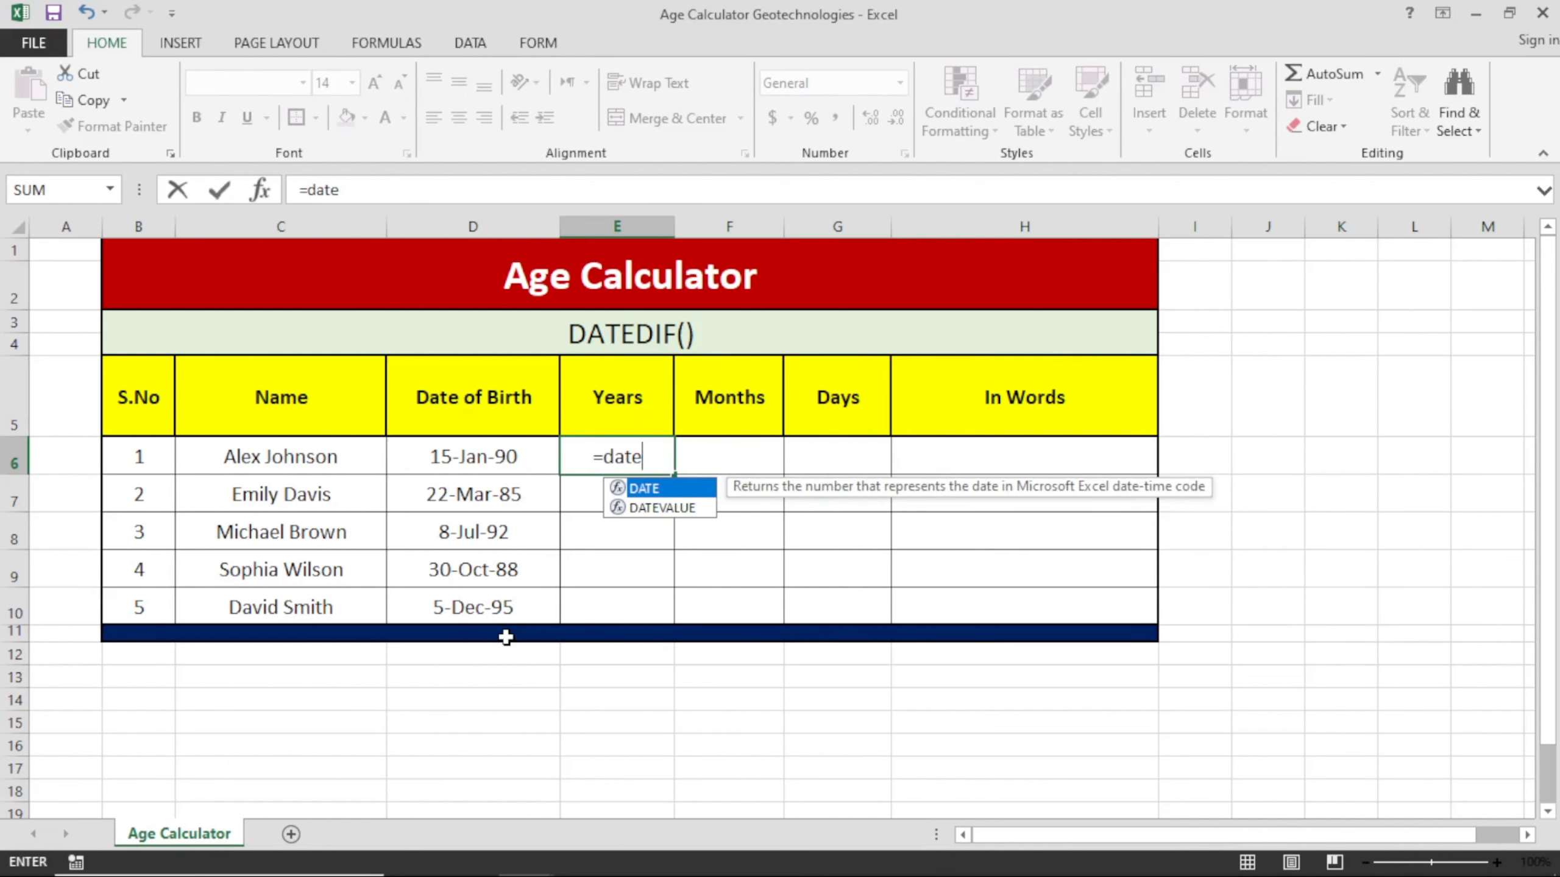
pyautogui.write('dif')
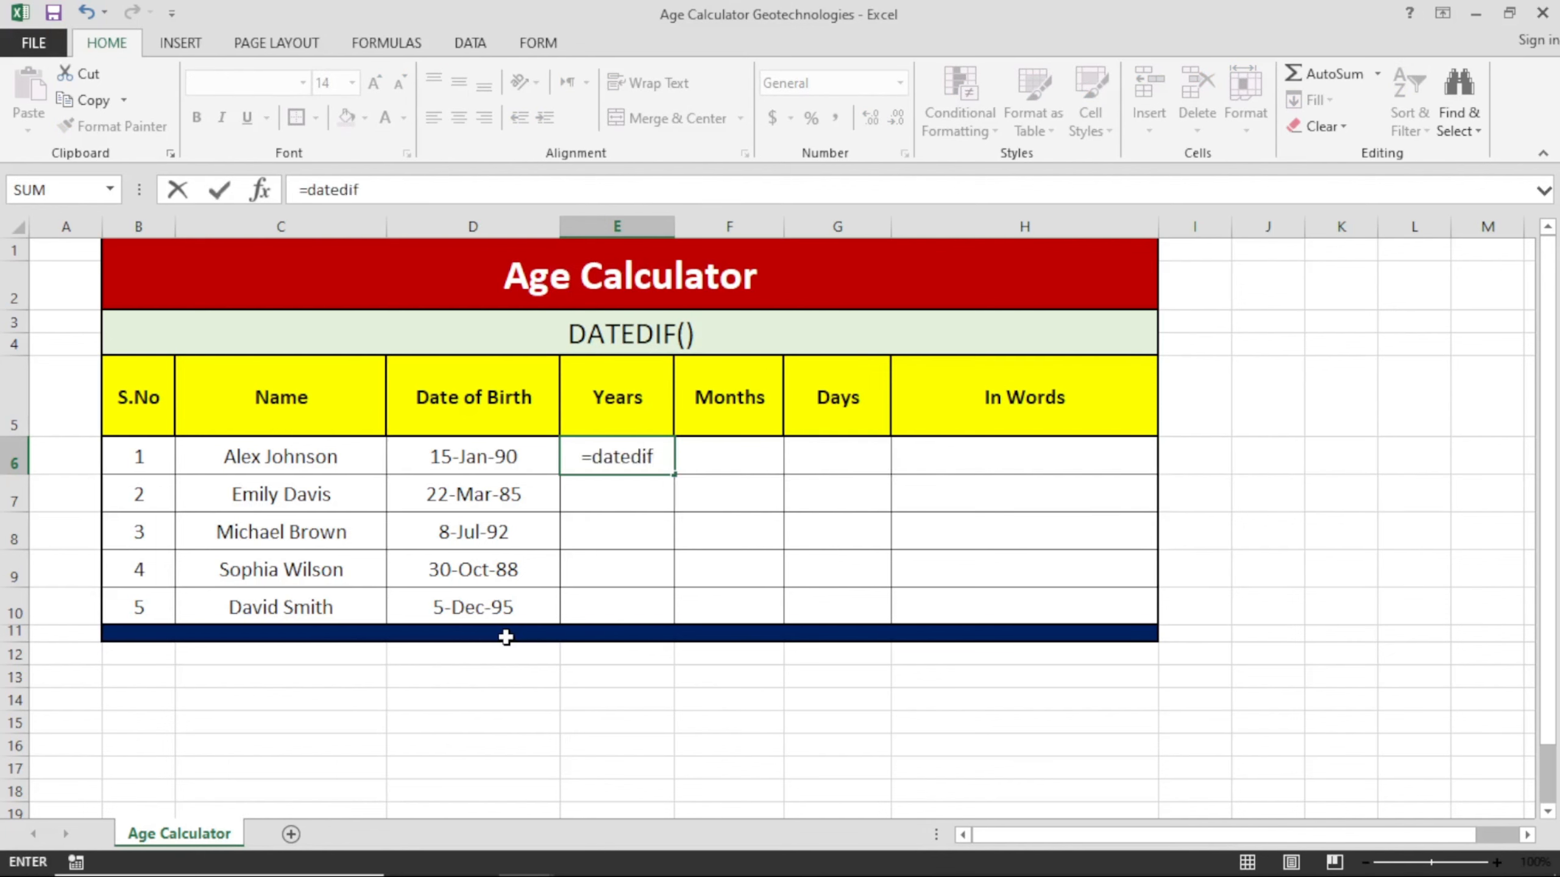
pyautogui.write('(')
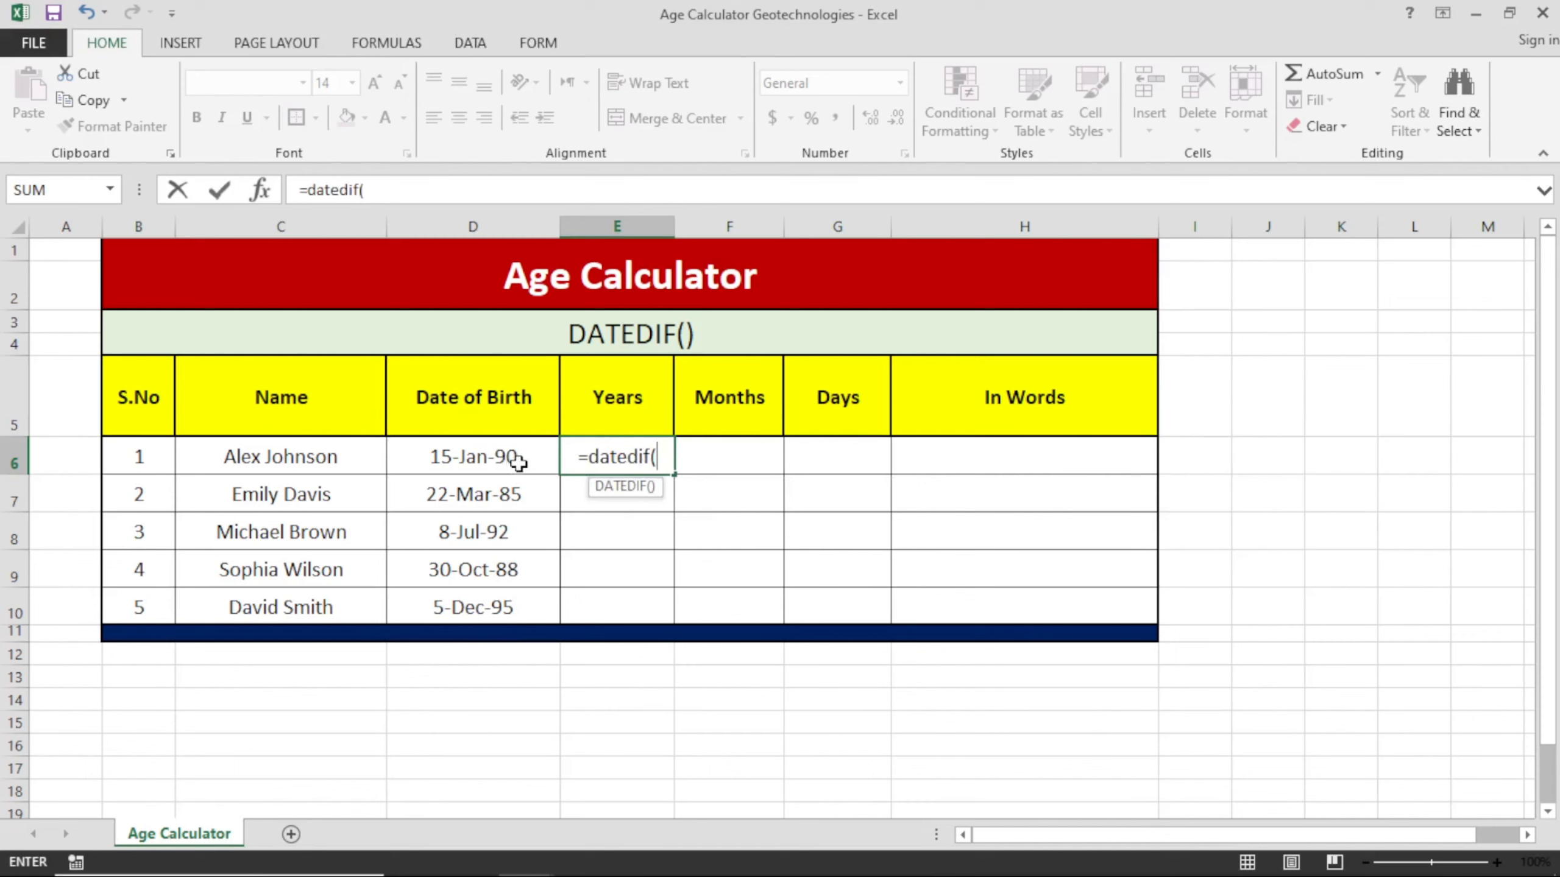
pyautogui.click(544, 456)
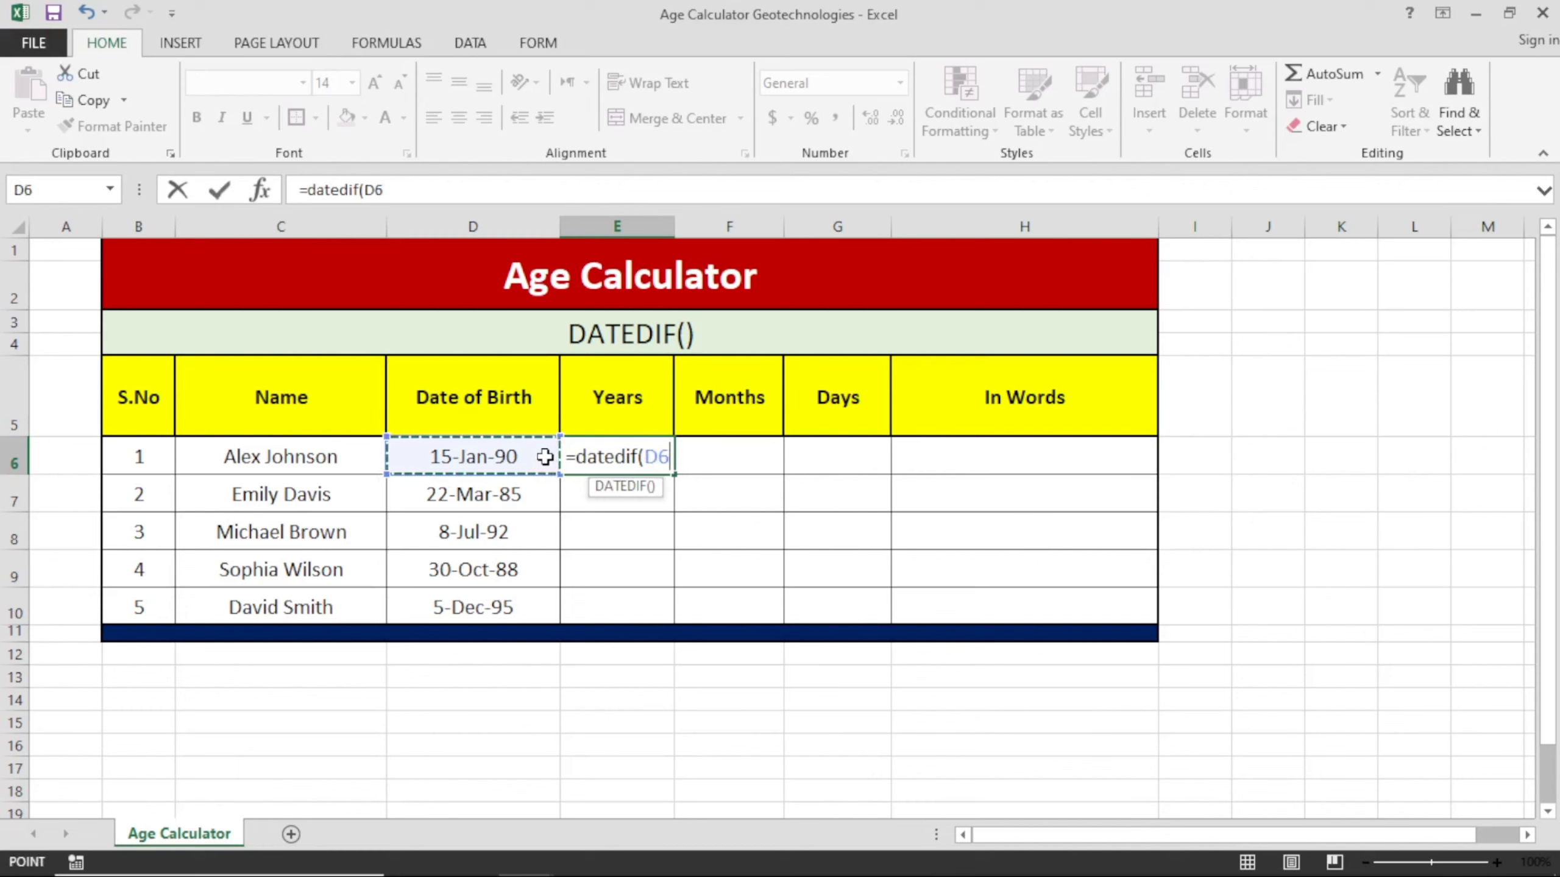
pyautogui.write(',')
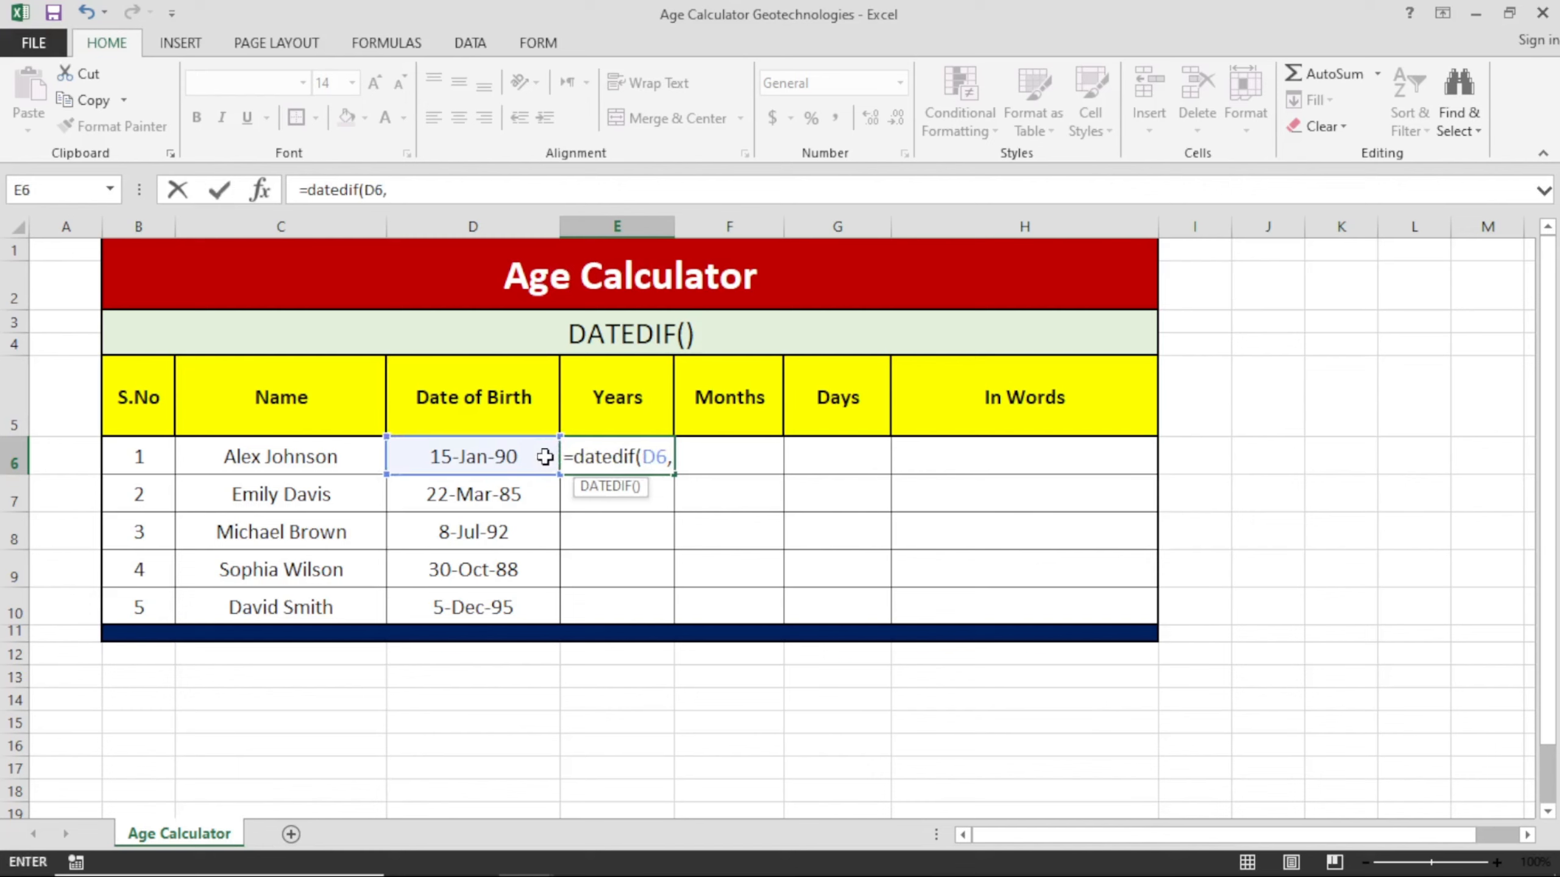
pyautogui.write('today()')
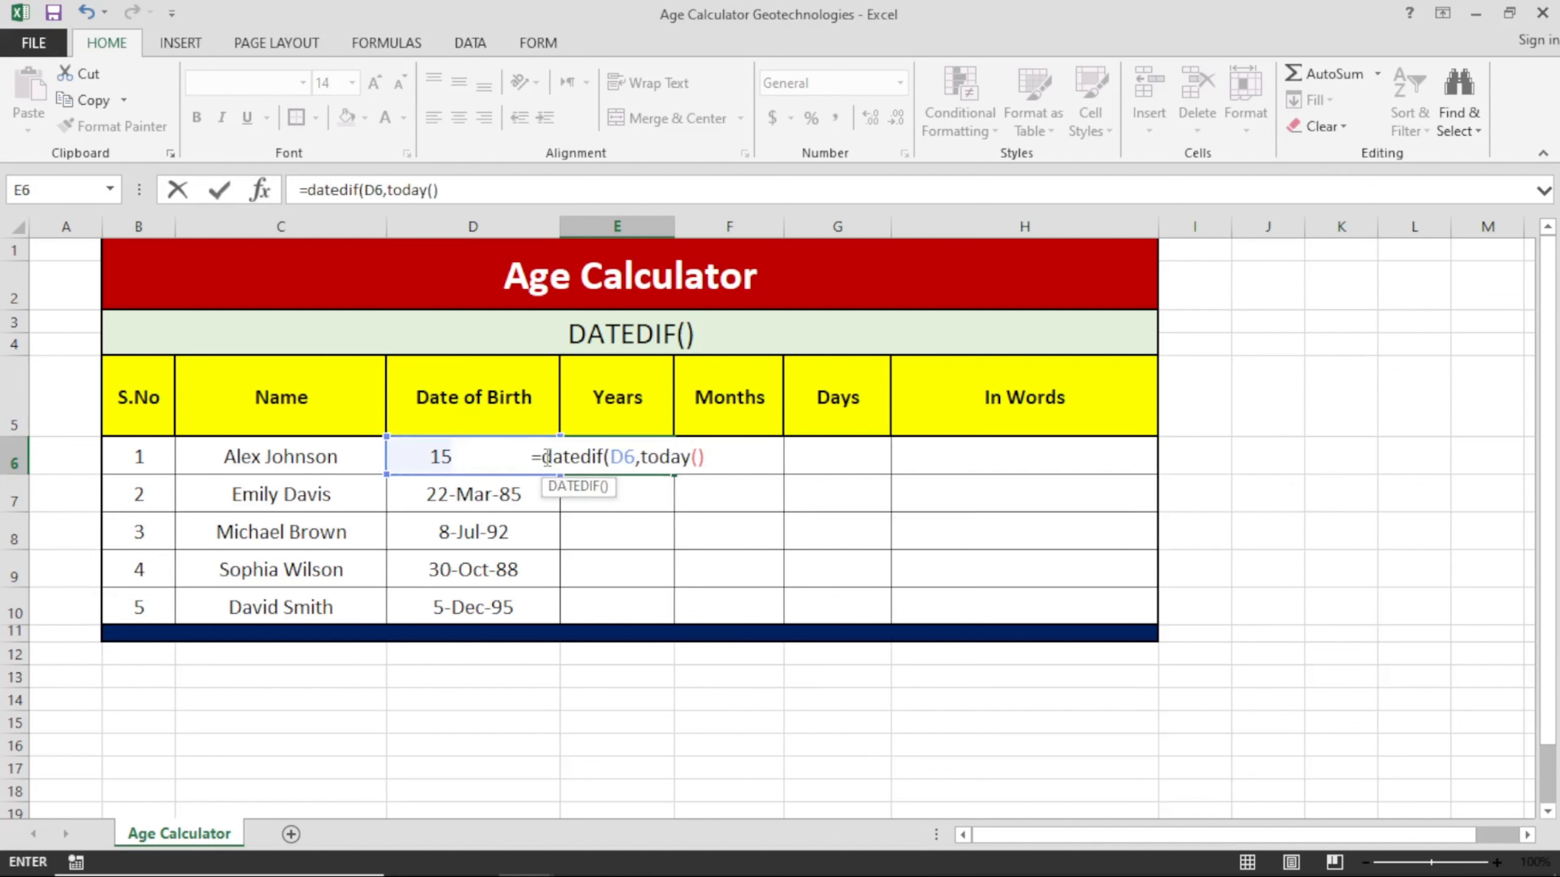
pyautogui.write(',')
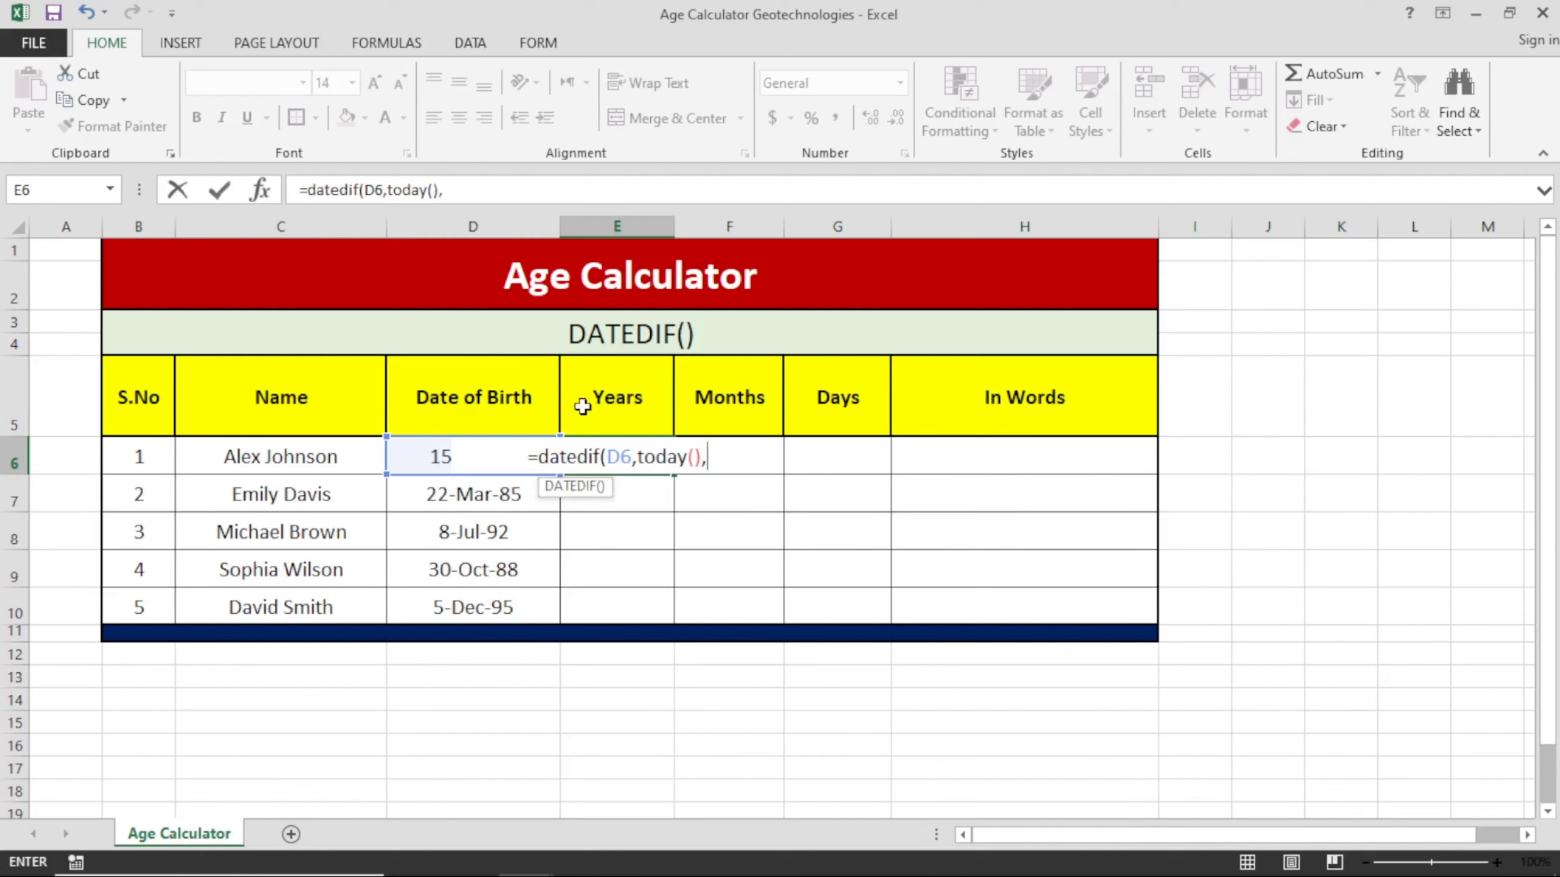
pyautogui.write('"')
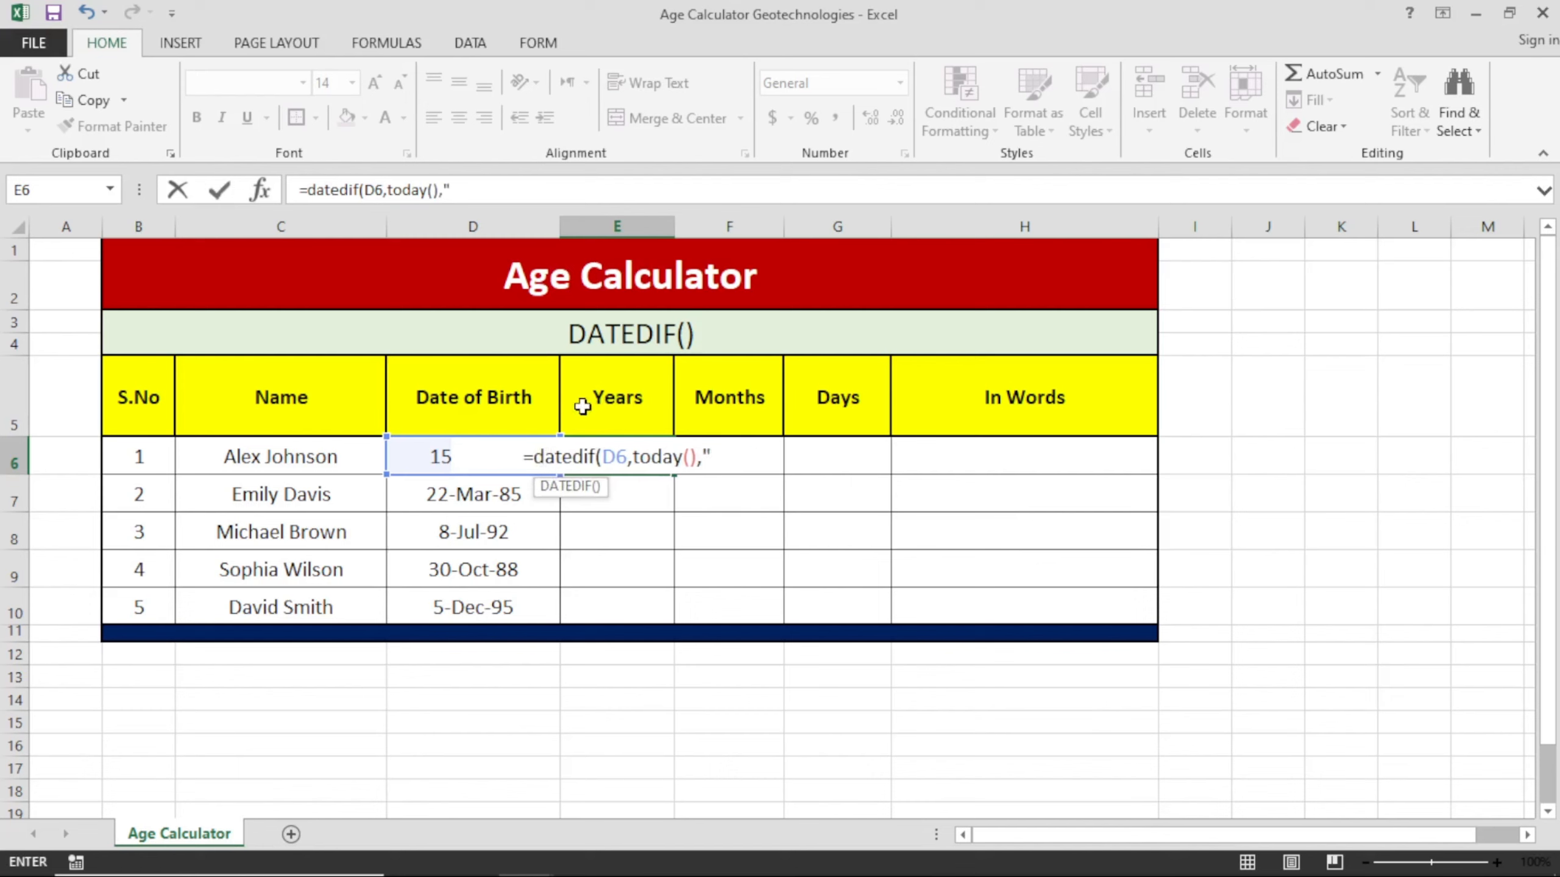
pyautogui.write('Y')
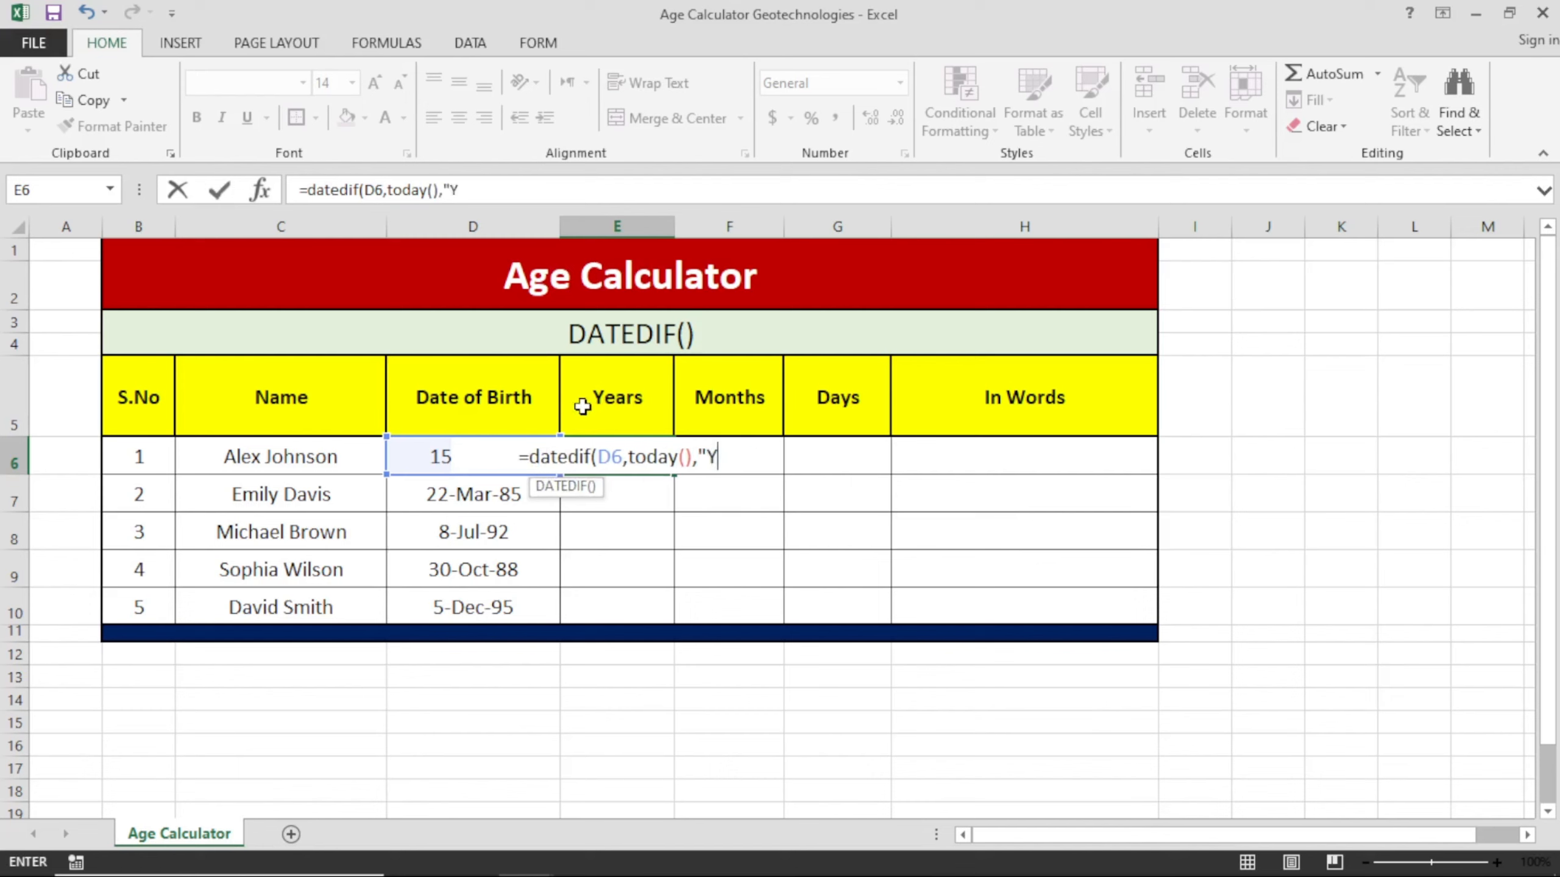
pyautogui.write('")')
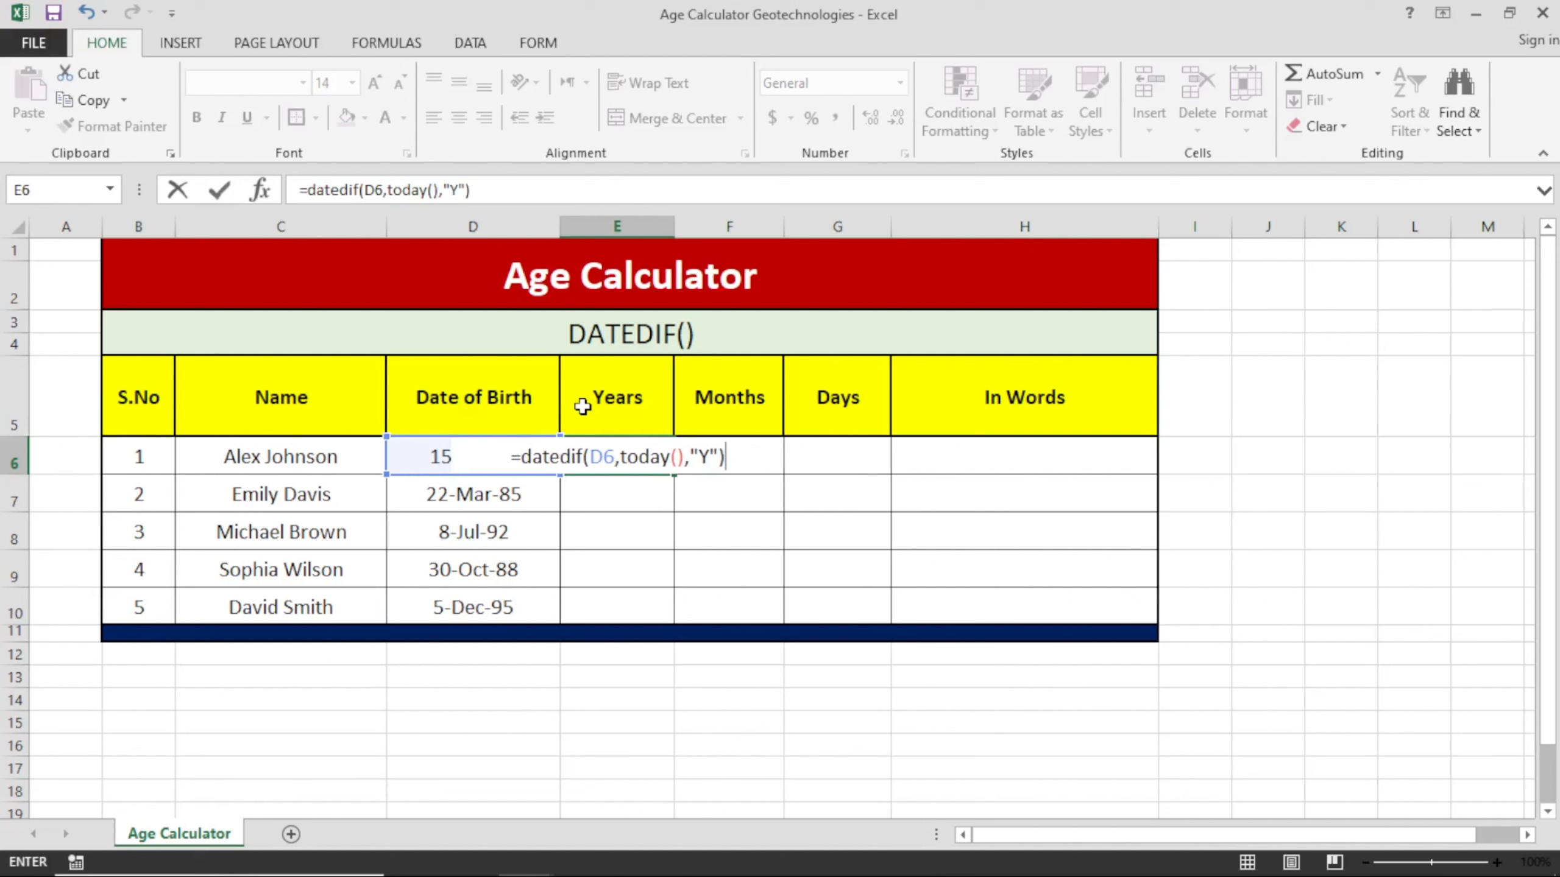
pyautogui.press('Return')
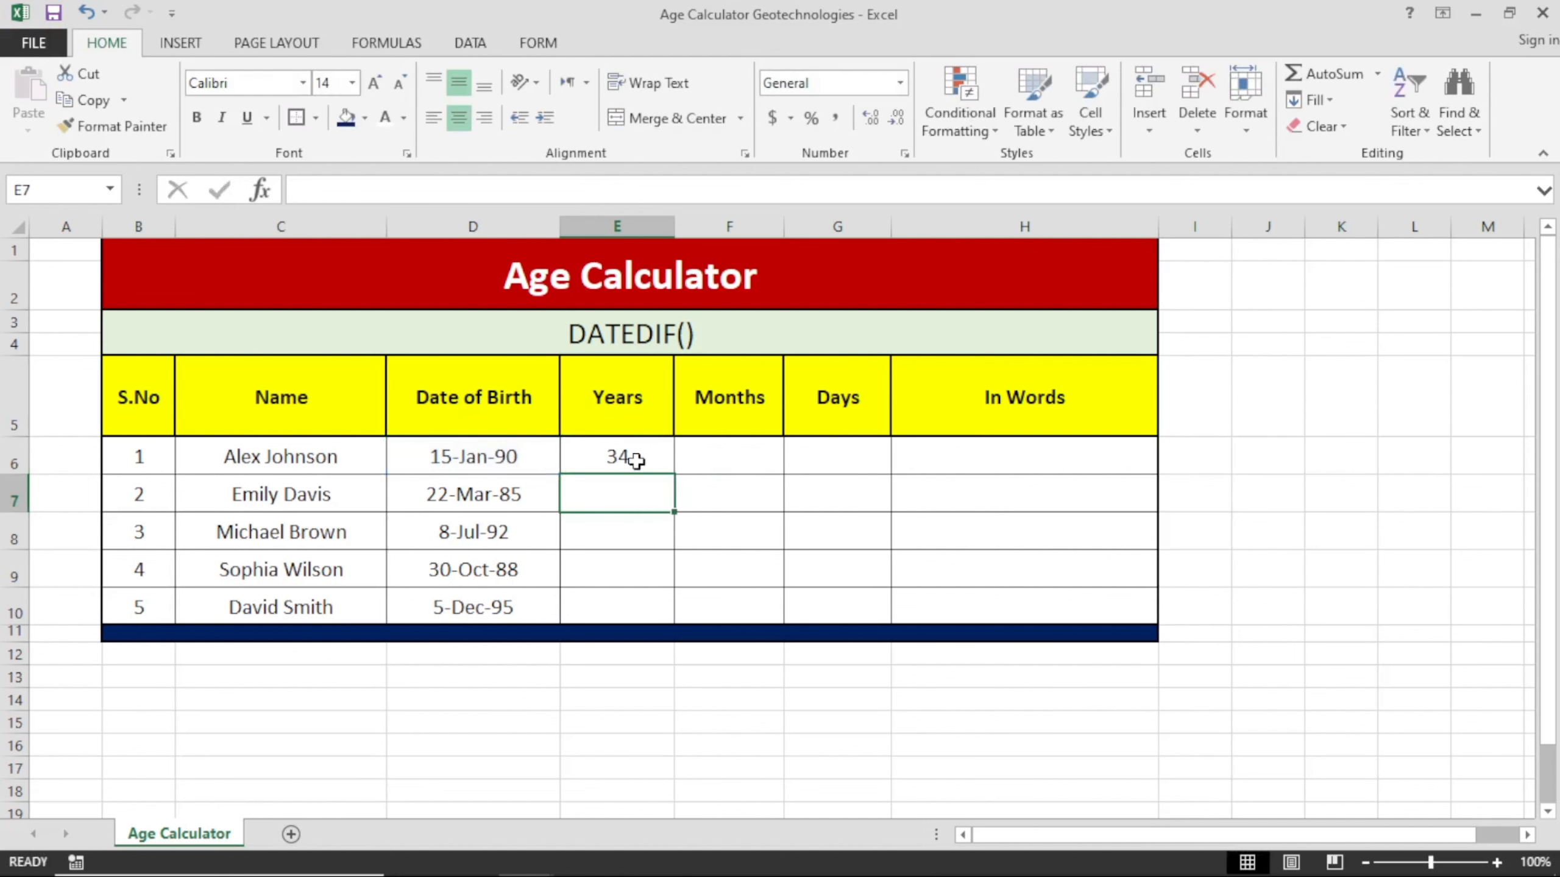
pyautogui.click(632, 458)
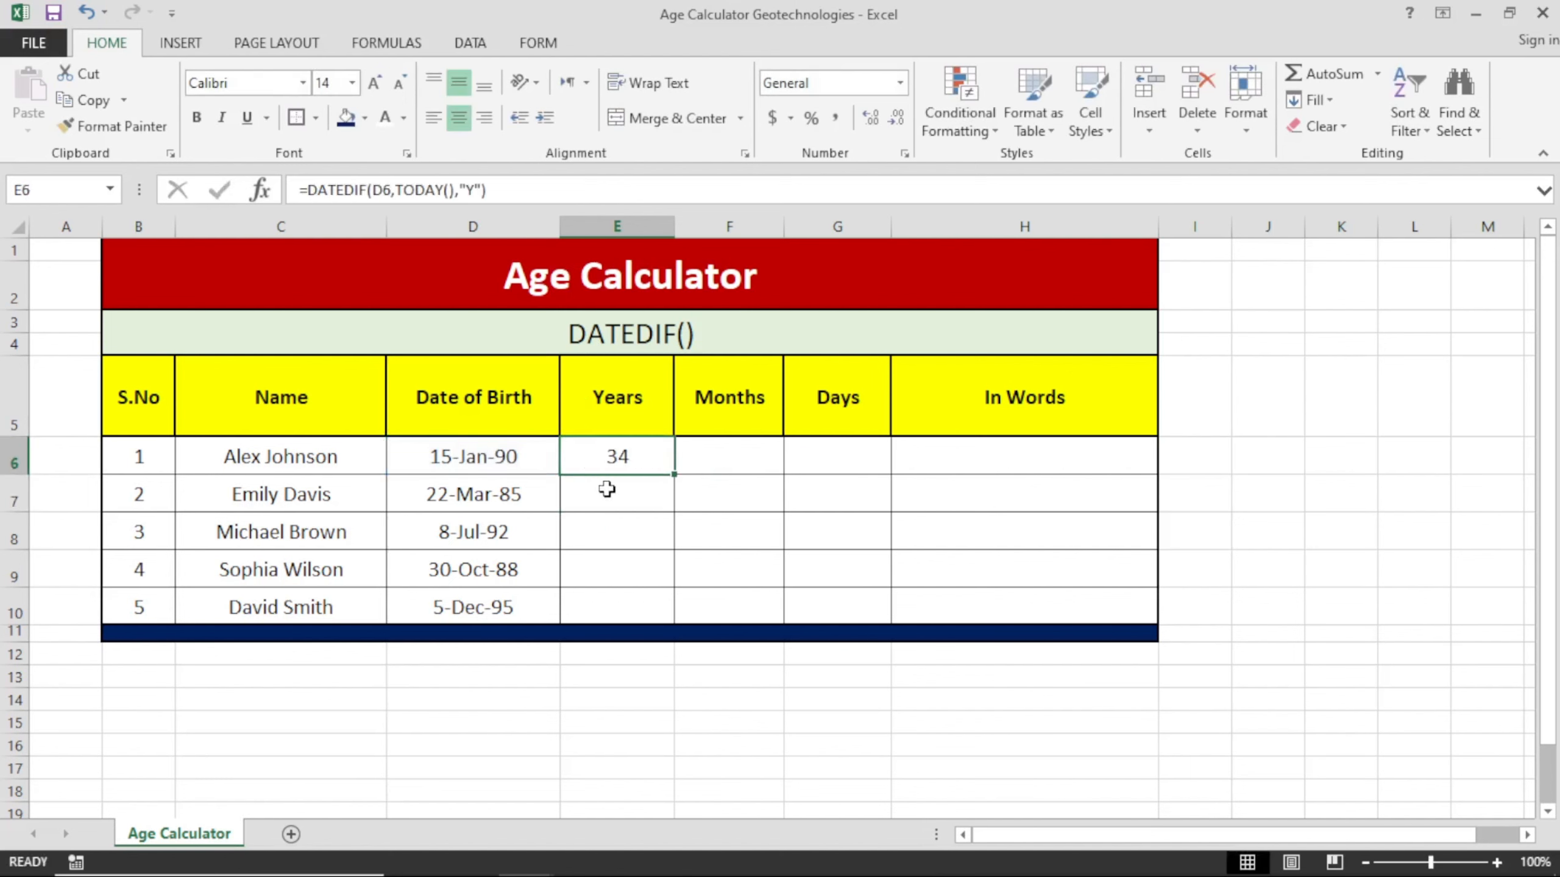
# Calculate the first person's remaining months beyond full years in F6 with the formula =DATEDIF(D6,TODAY(),"YM")
pyautogui.click(700, 453)
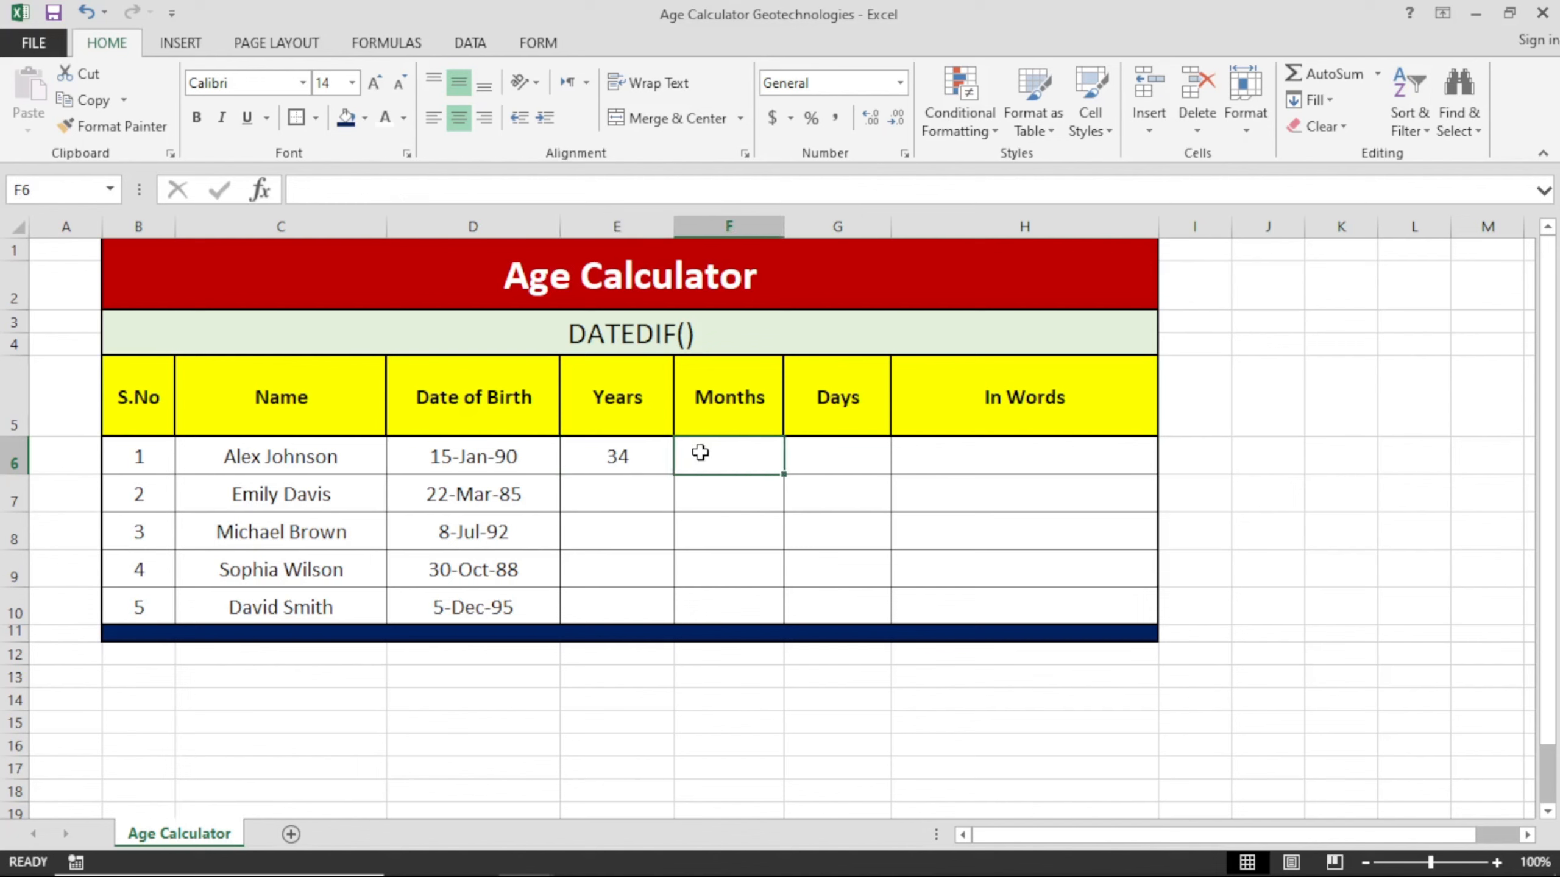
pyautogui.write('=dated')
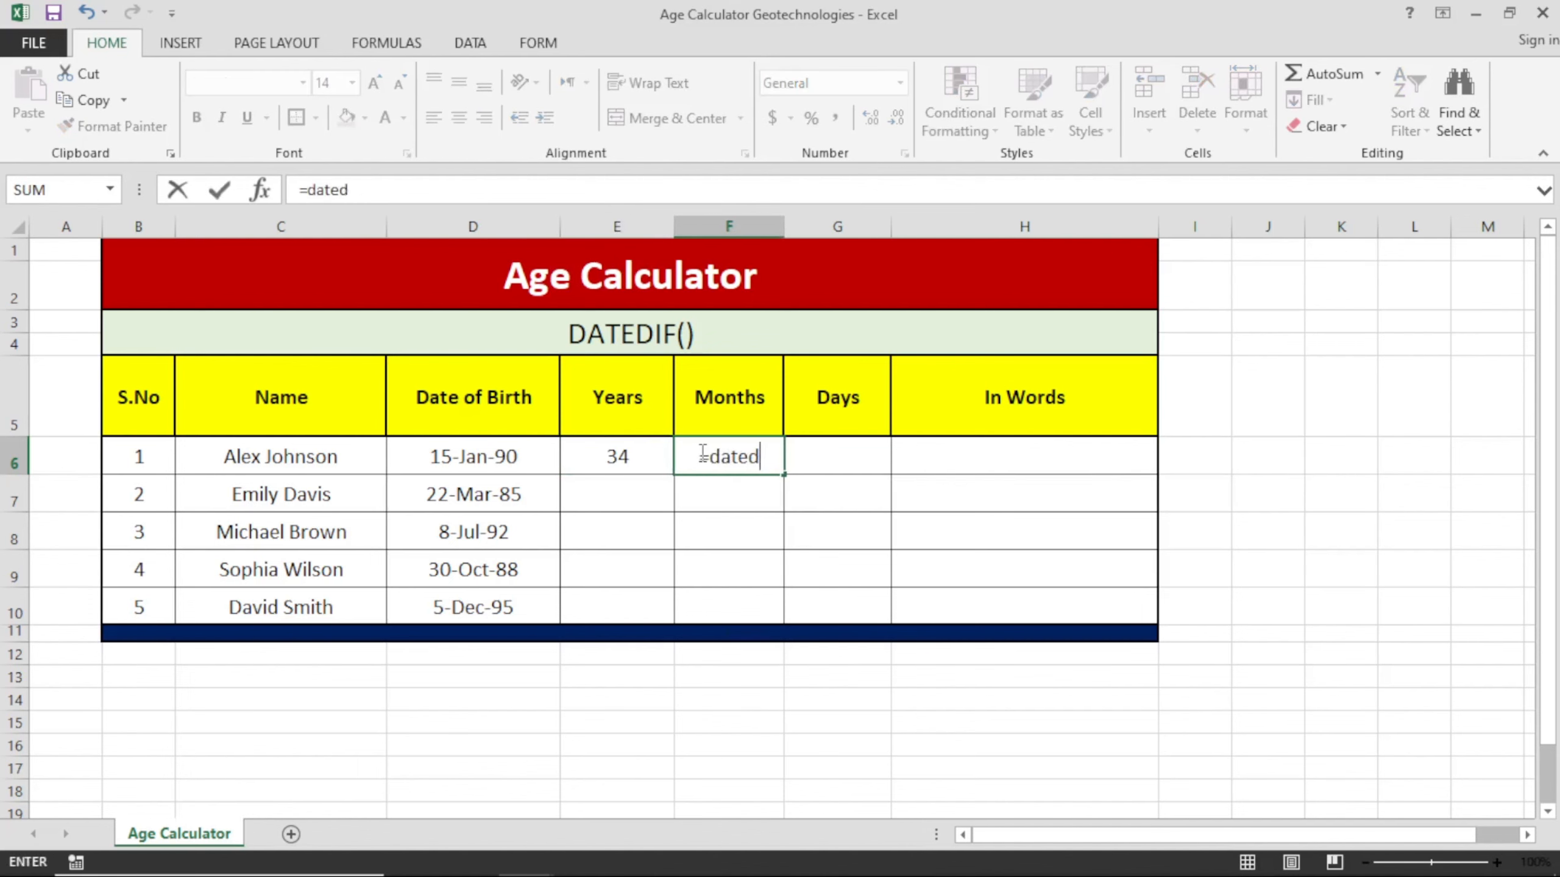
pyautogui.write('if(')
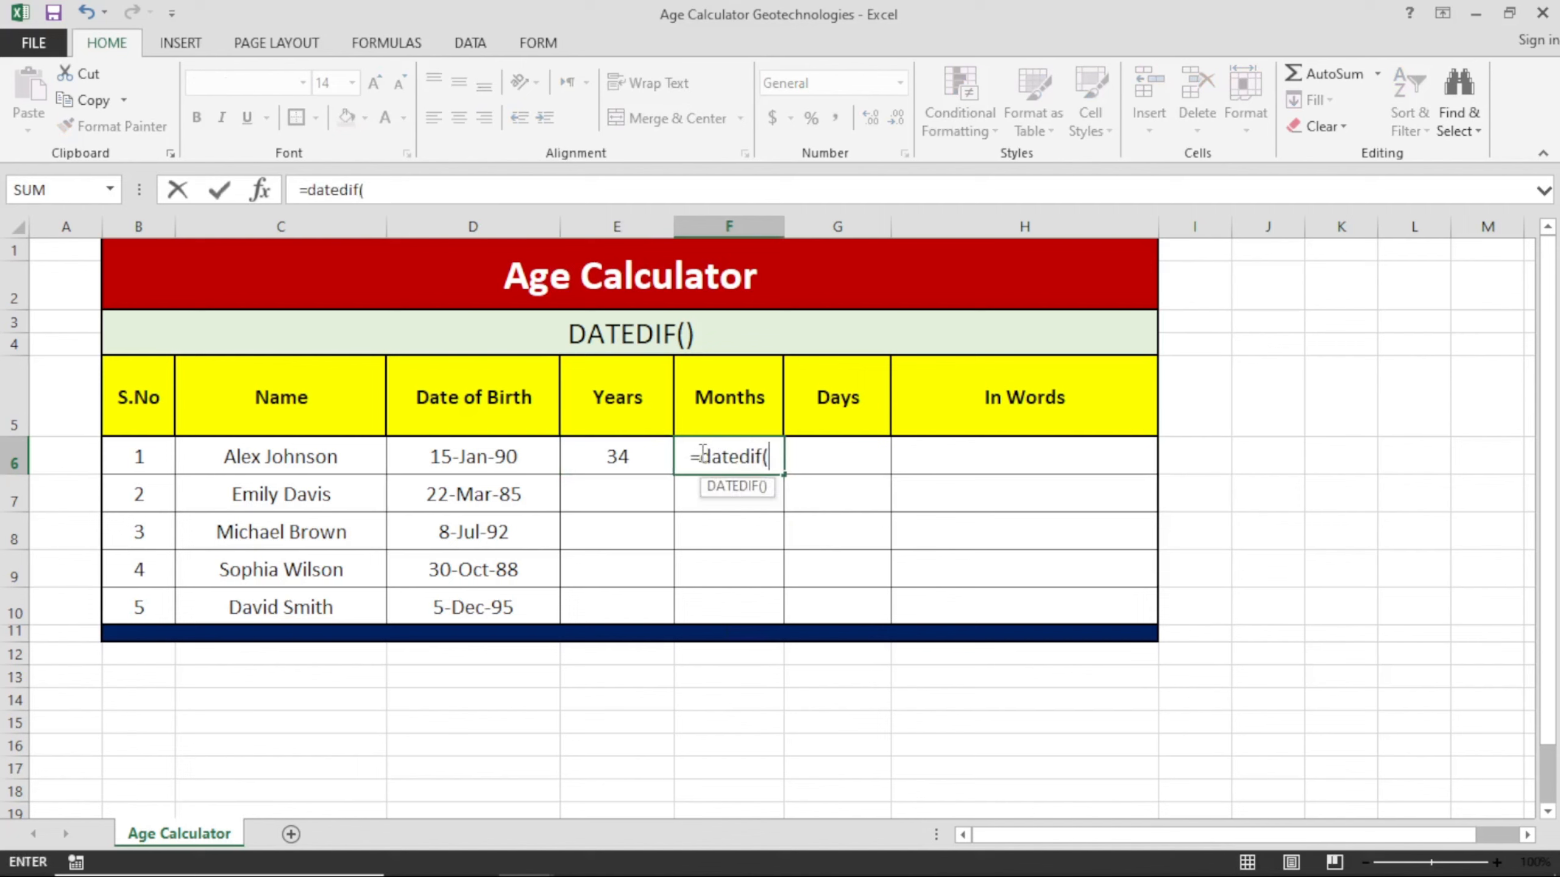
pyautogui.click(507, 466)
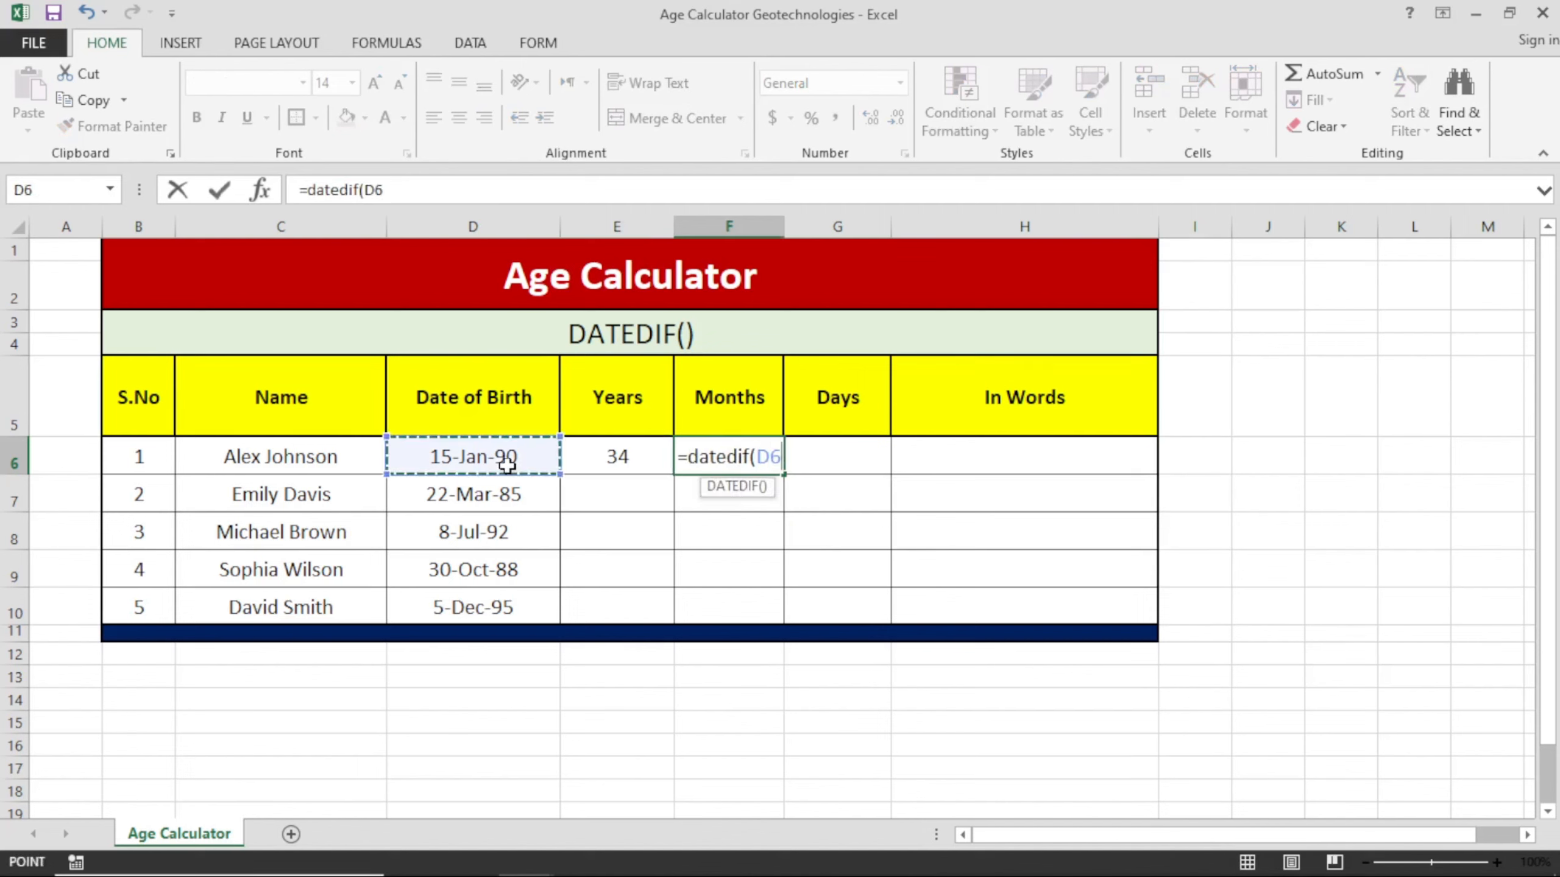
pyautogui.write(',')
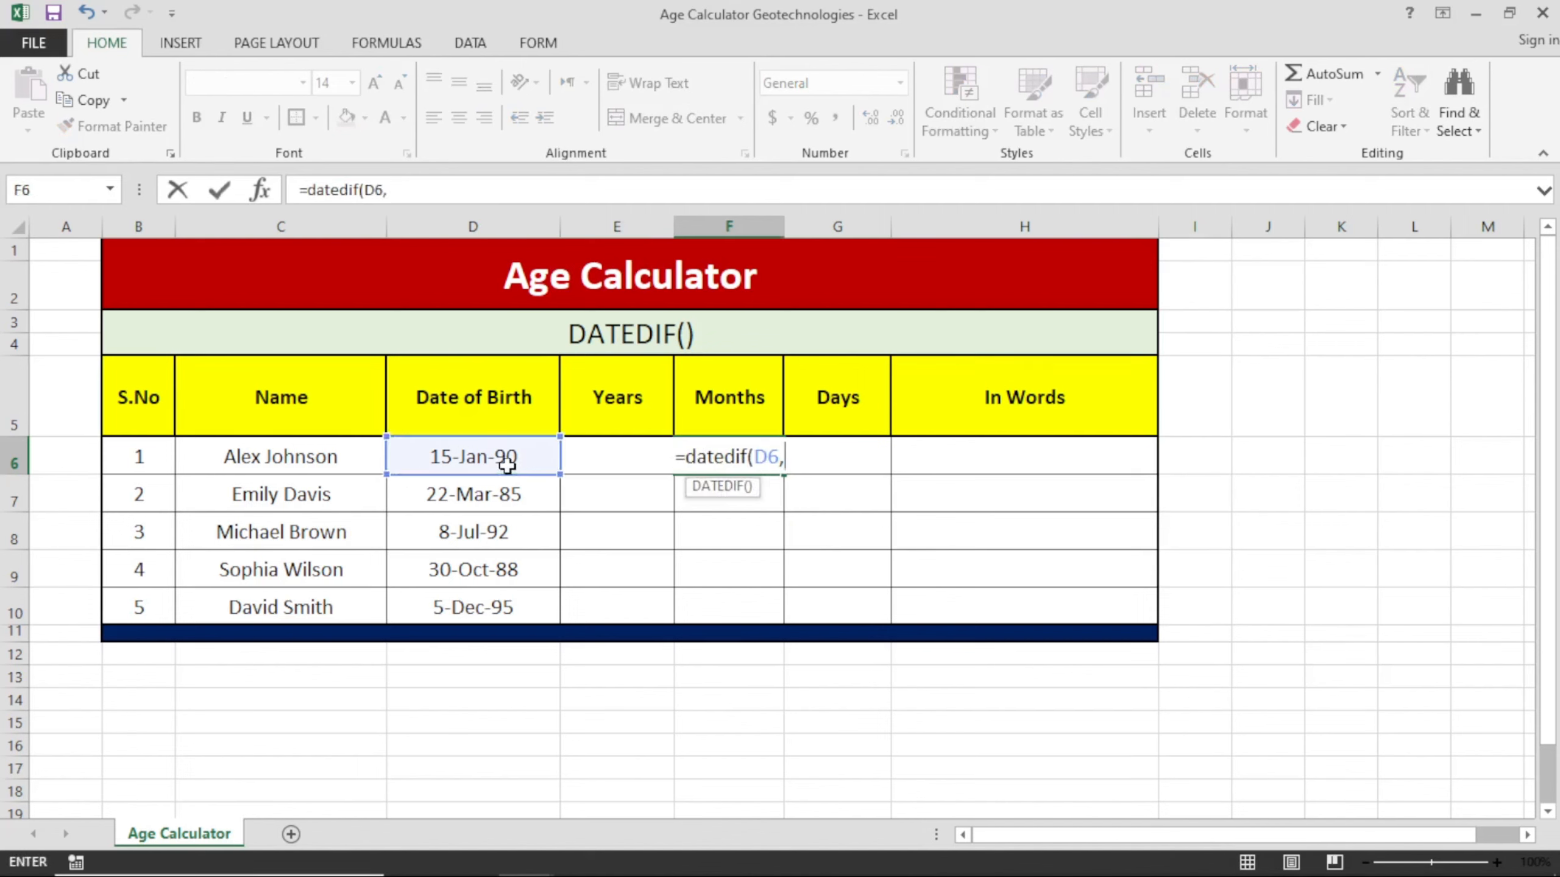
pyautogui.write('today(')
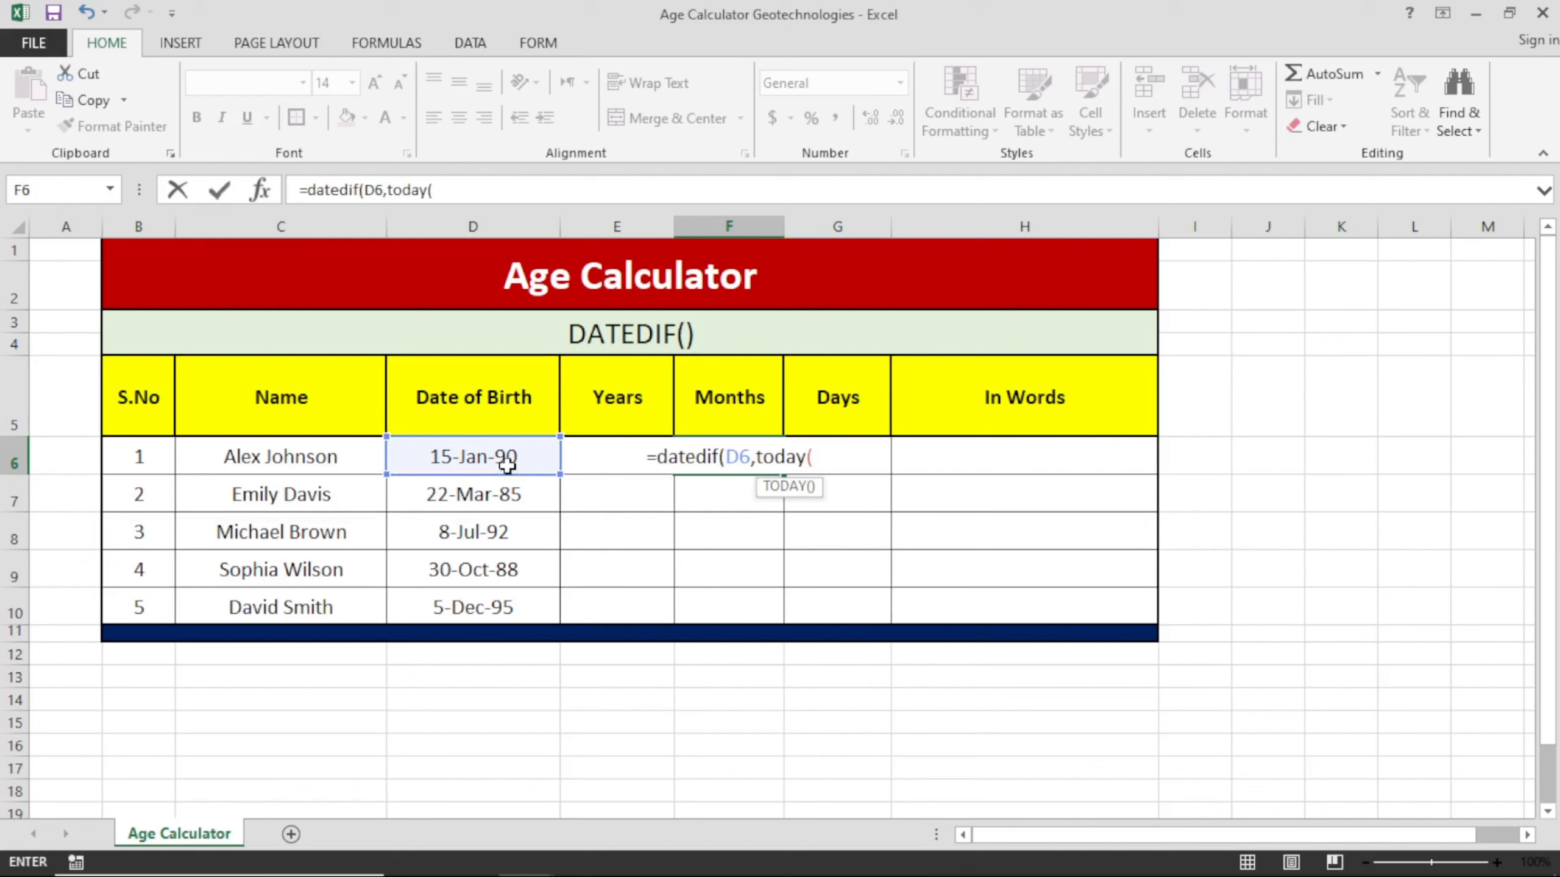
pyautogui.write(')')
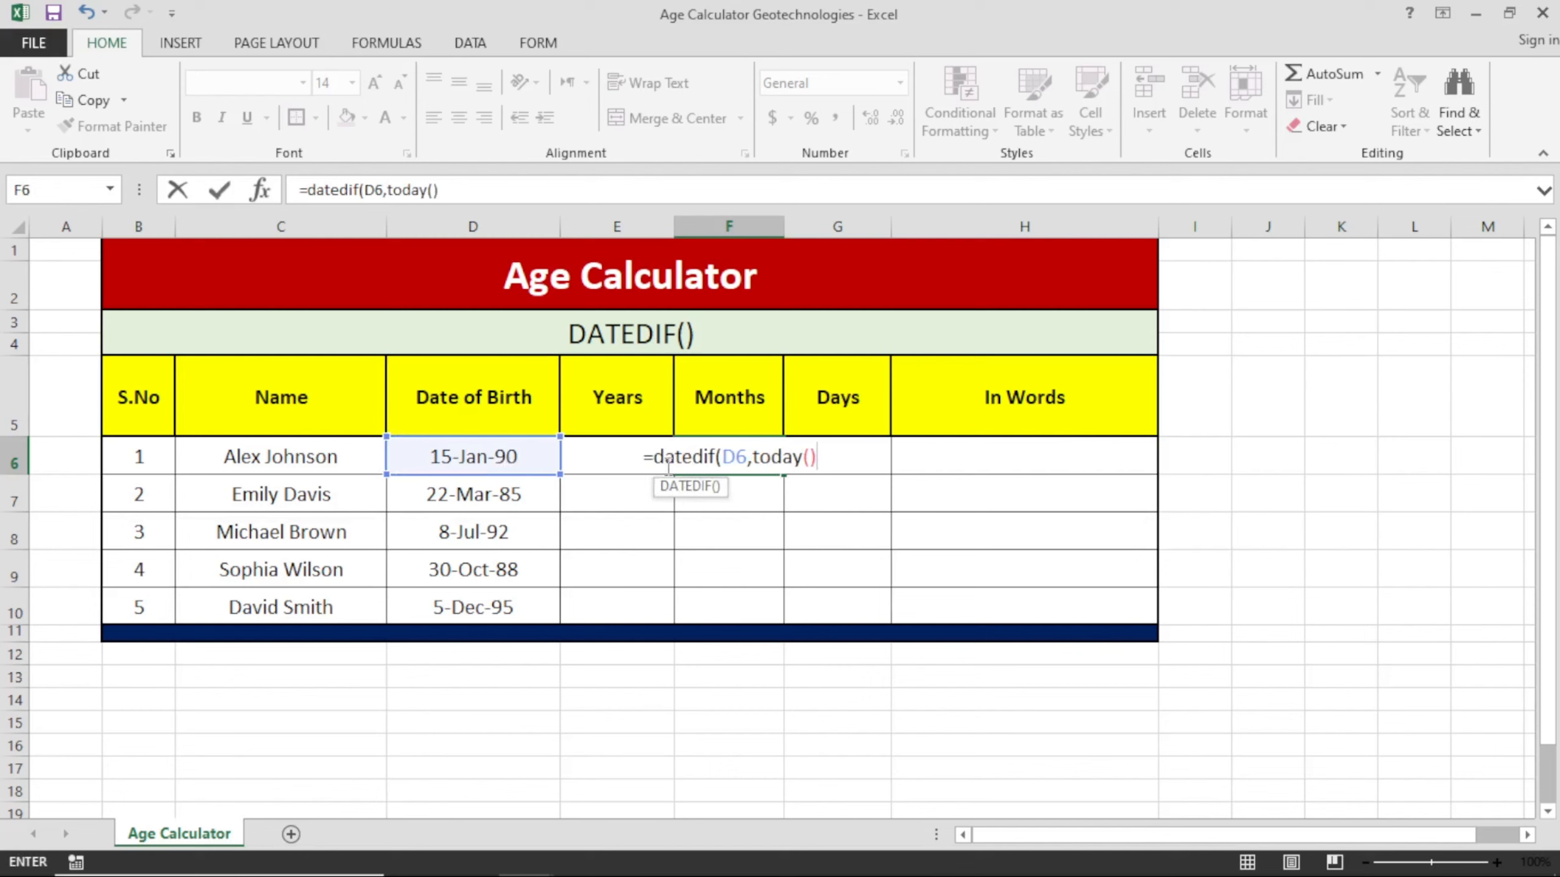
pyautogui.write(',')
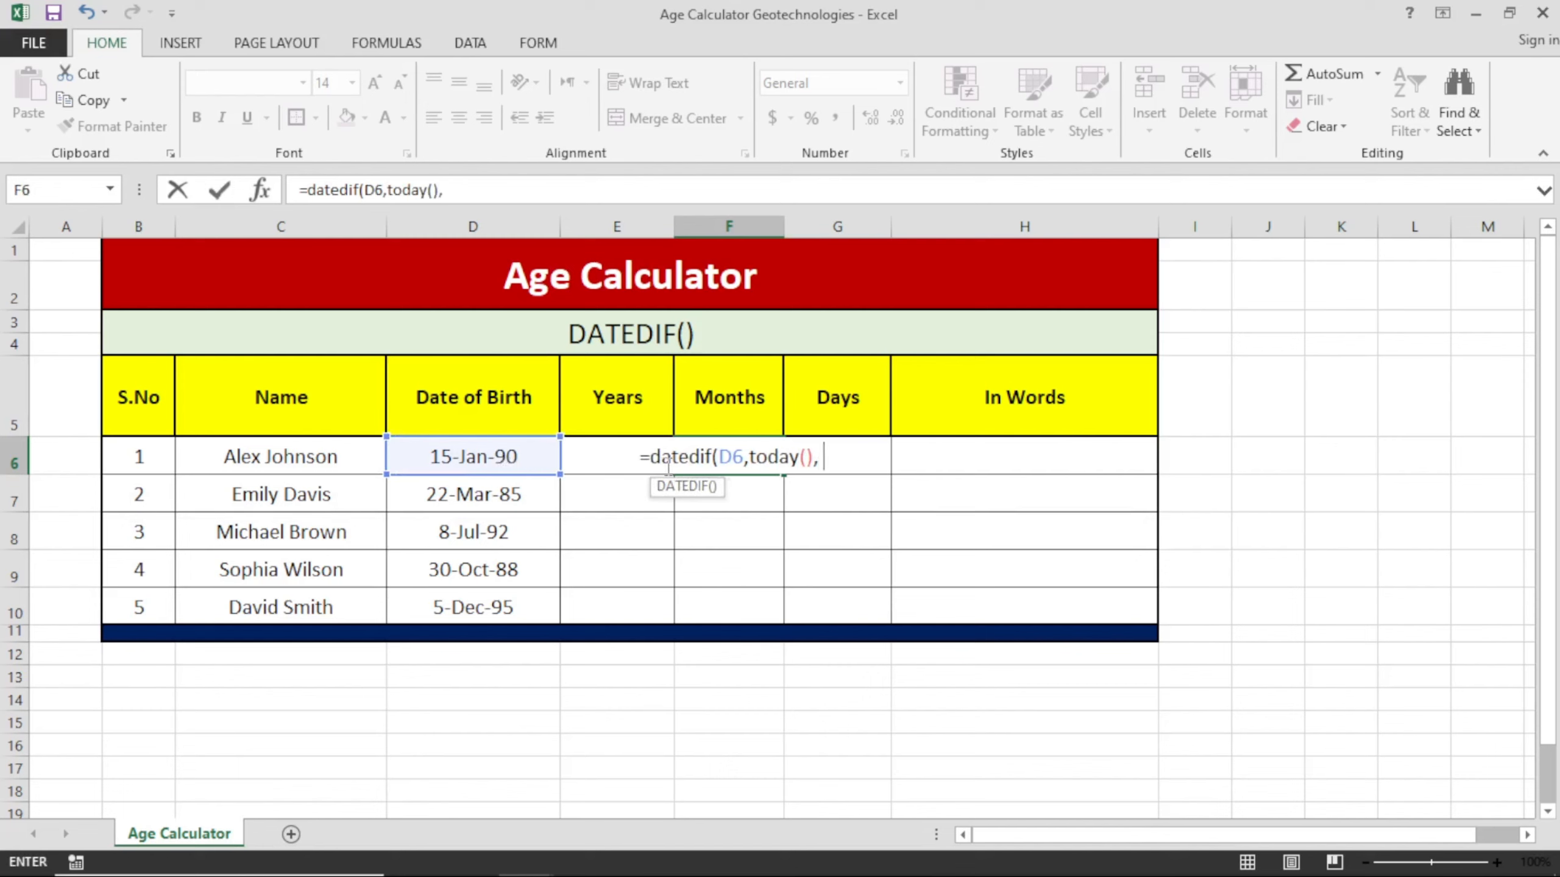
pyautogui.write(' "Y')
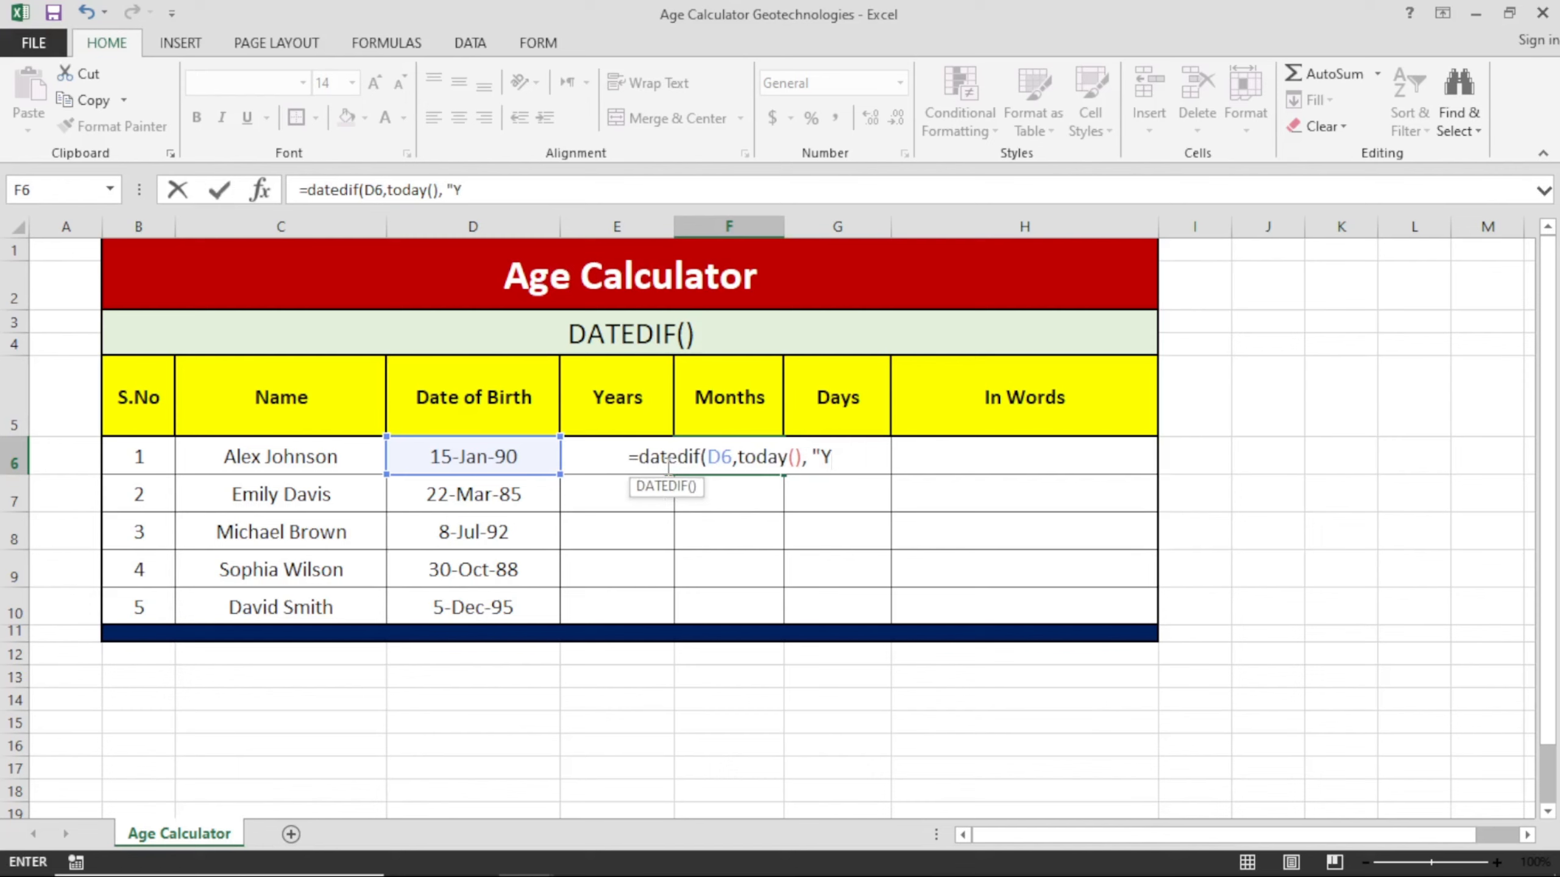
pyautogui.write('M"')
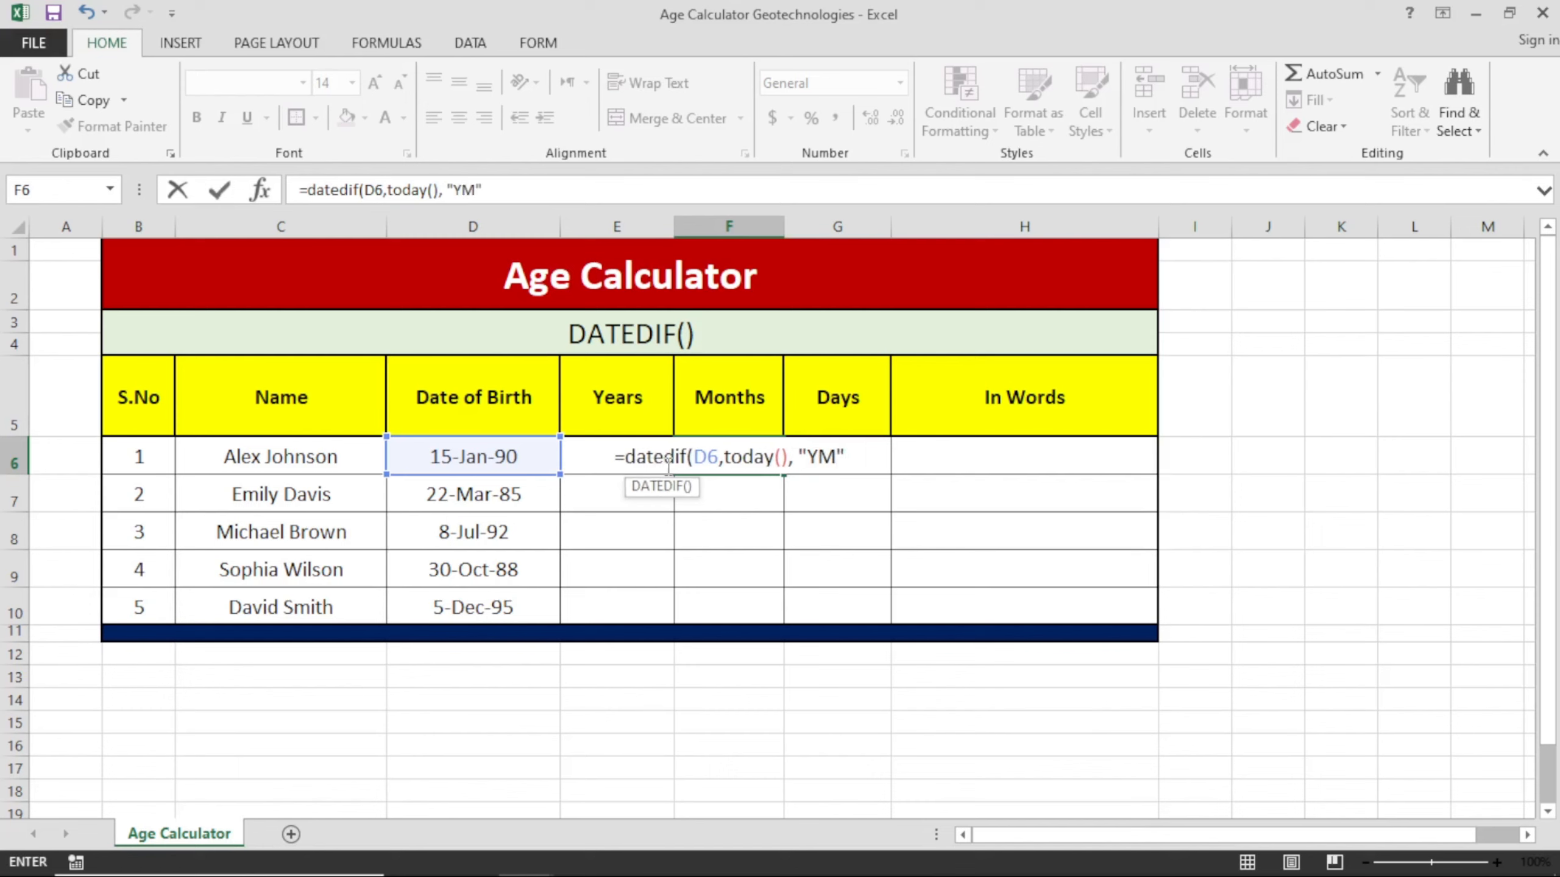
pyautogui.write(')')
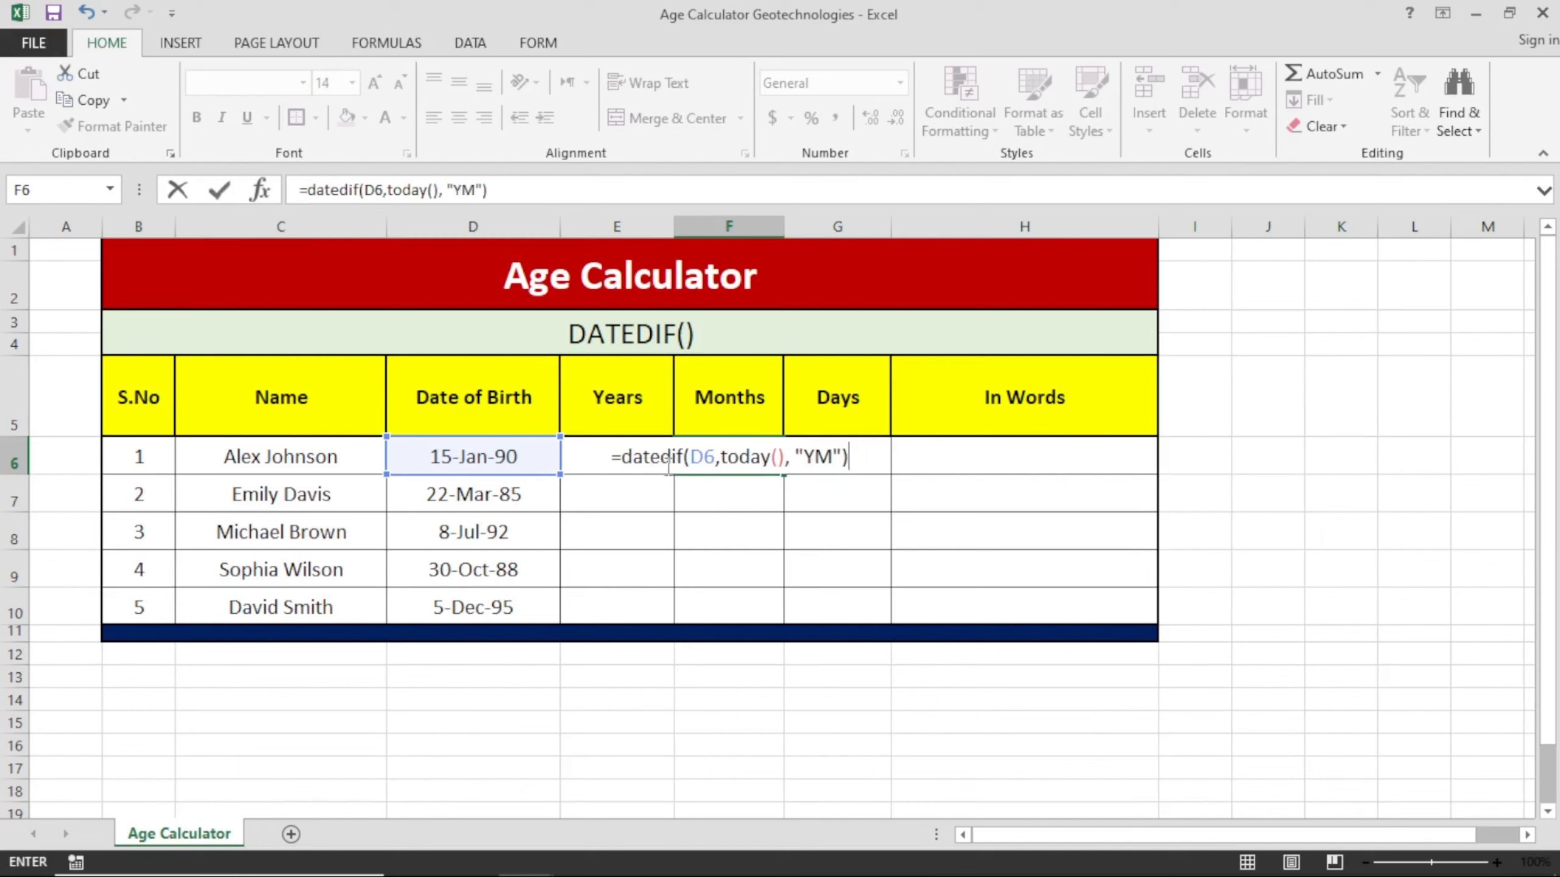
pyautogui.press('Return')
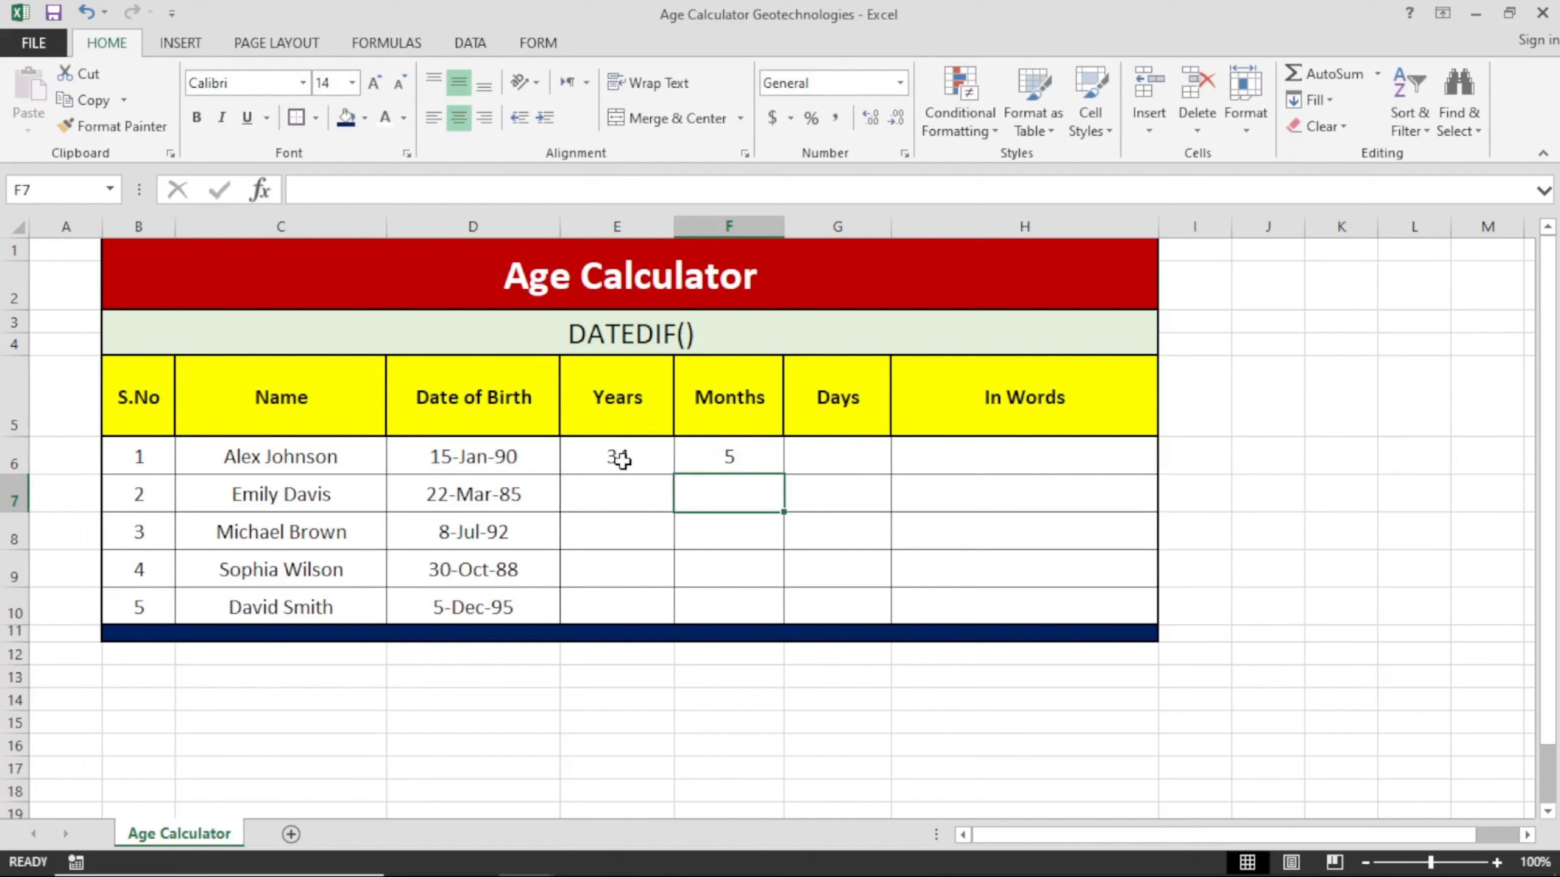
# Calculate the first person's remaining days beyond full months in G6 with the formula =DATEDIF(D6,TODAY(),"MD")
pyautogui.click(814, 461)
pyautogui.write('=da')
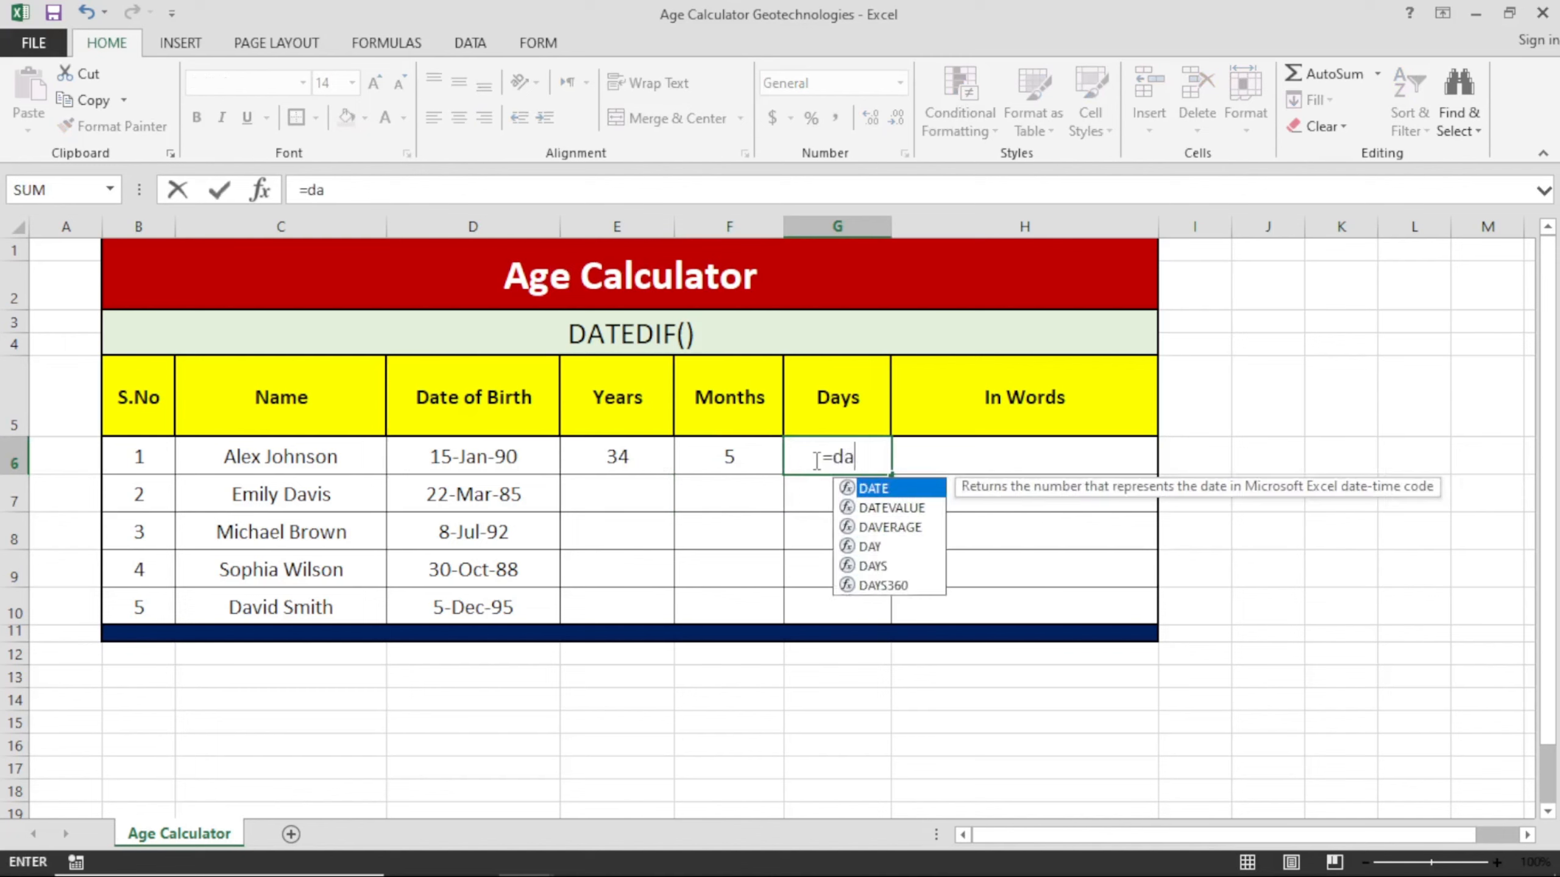
pyautogui.write('tedif(')
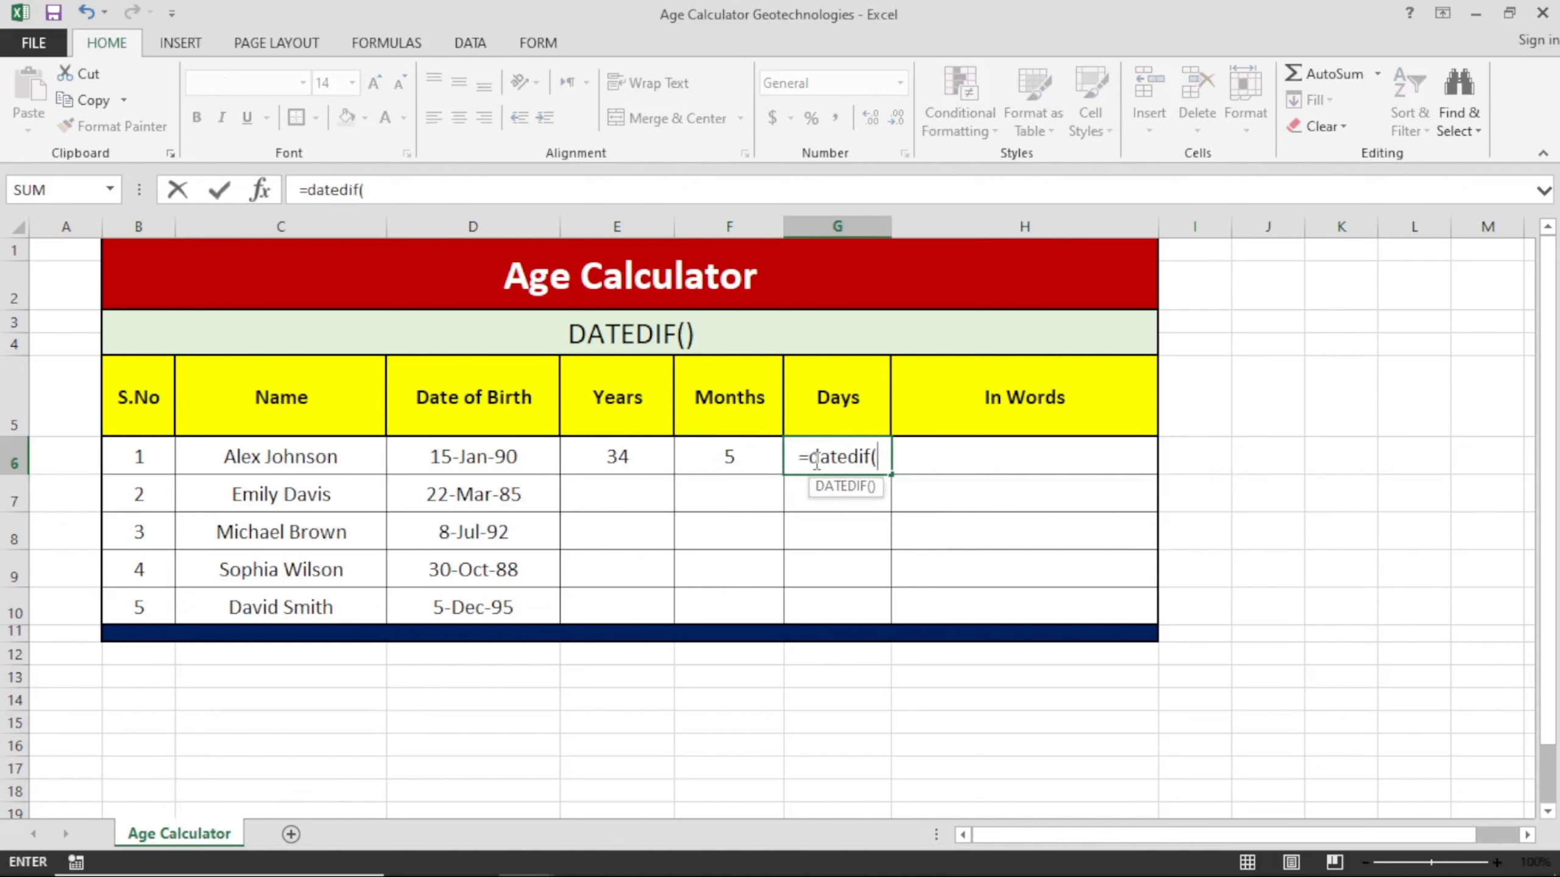
pyautogui.click(460, 465)
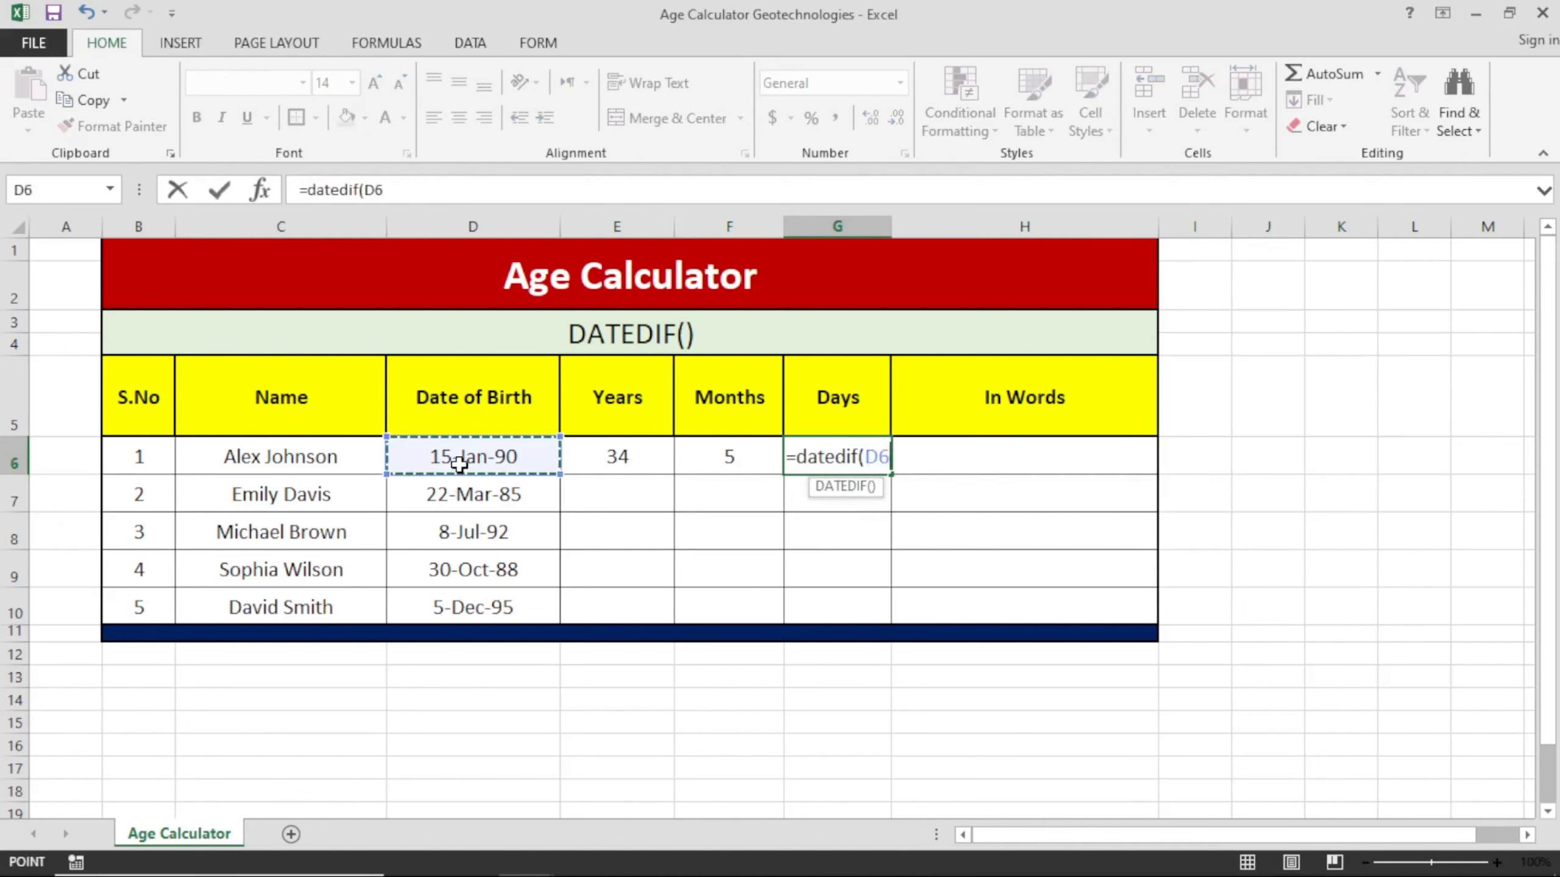
pyautogui.write(',')
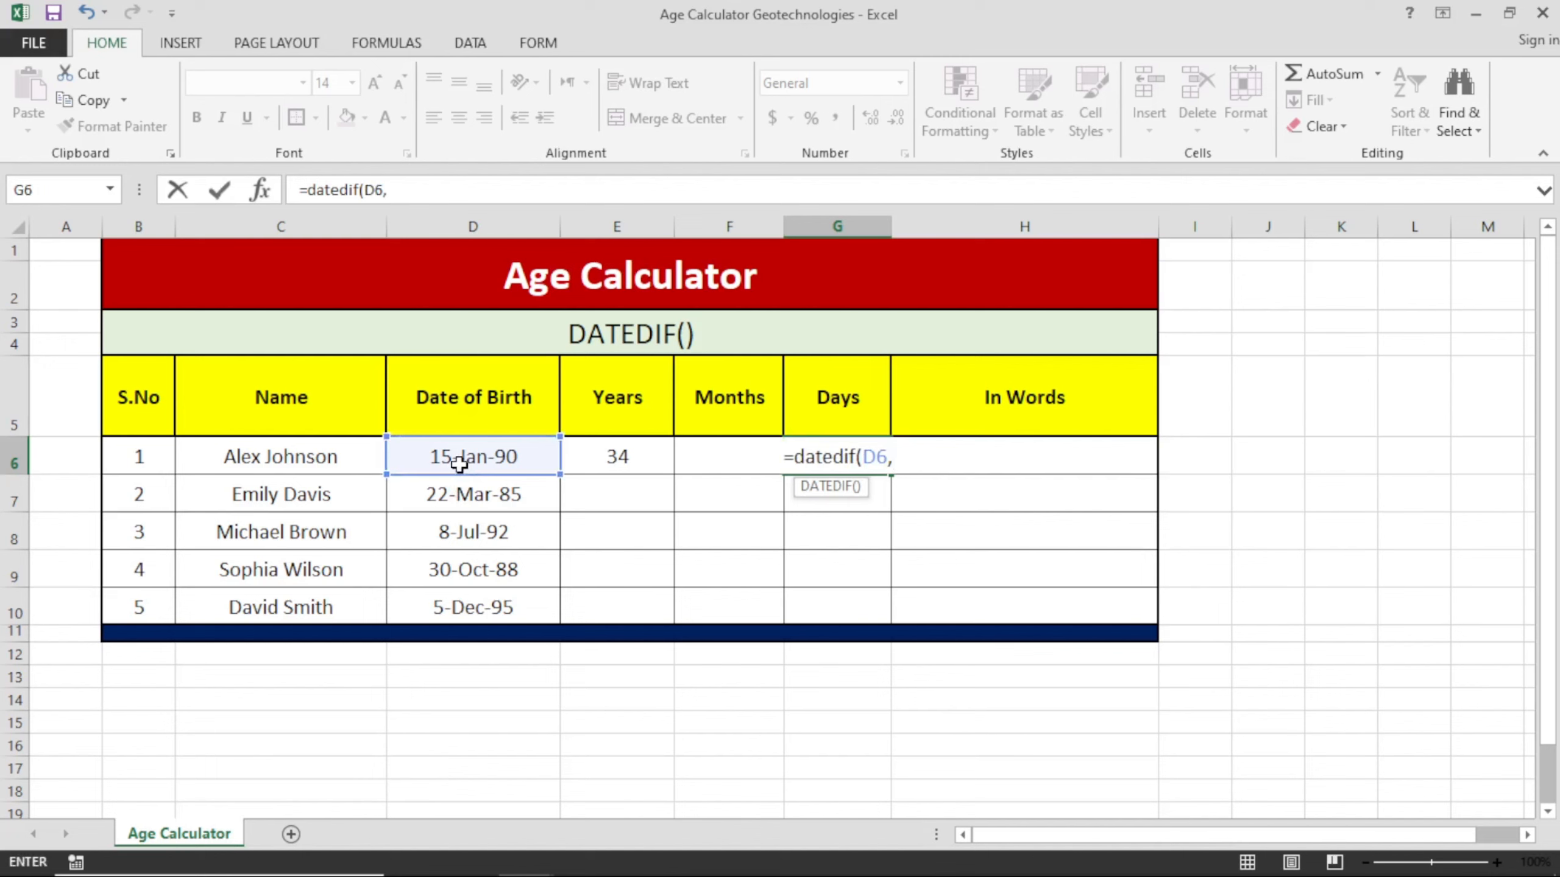
pyautogui.write('today(')
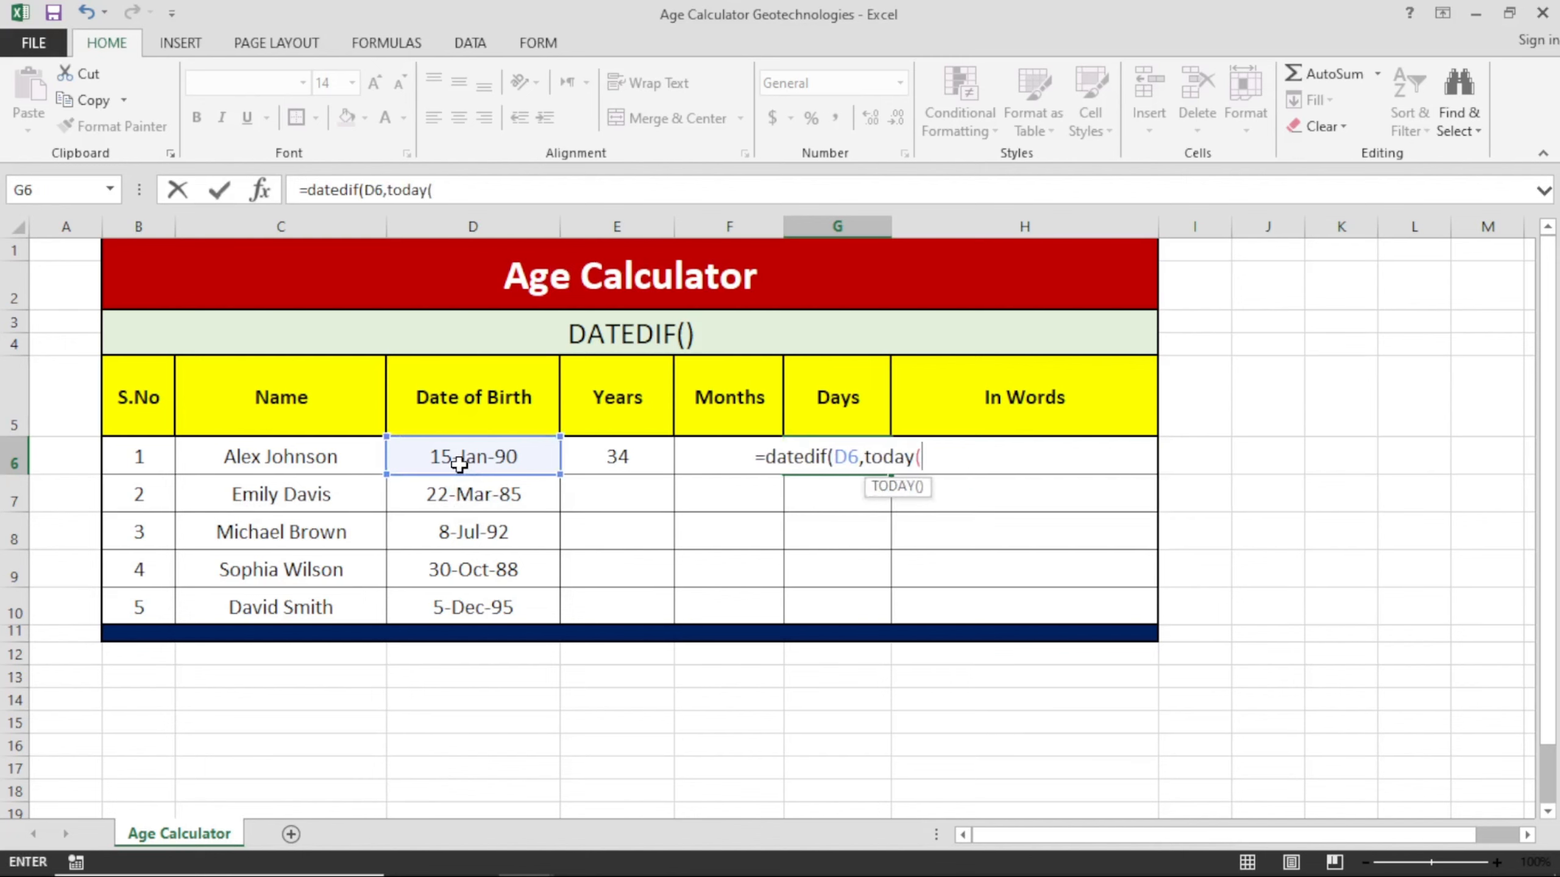
pyautogui.write('),')
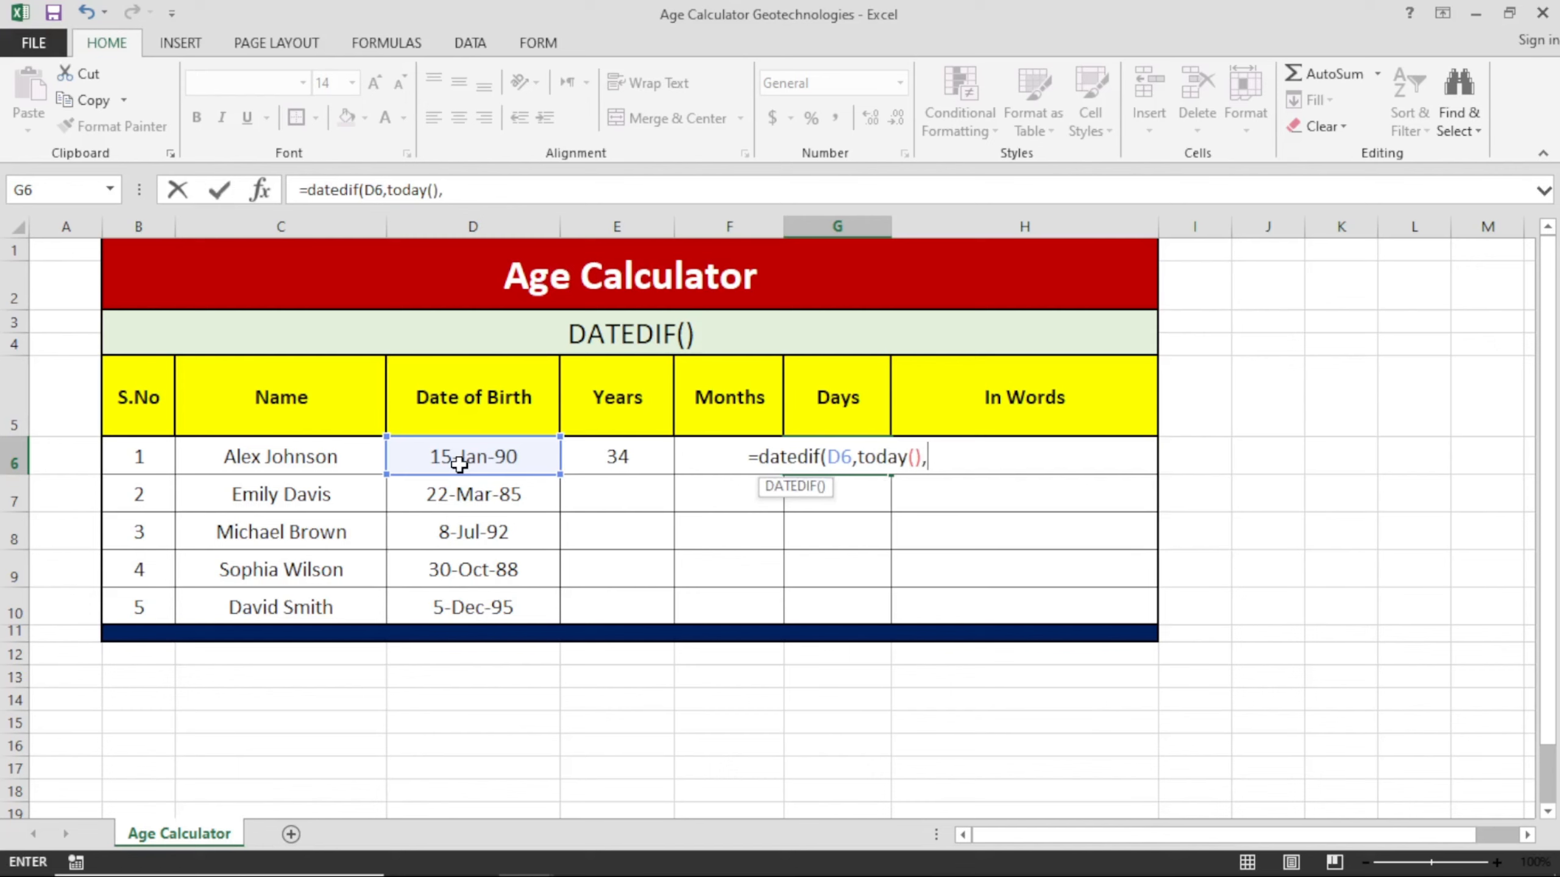
pyautogui.write('"')
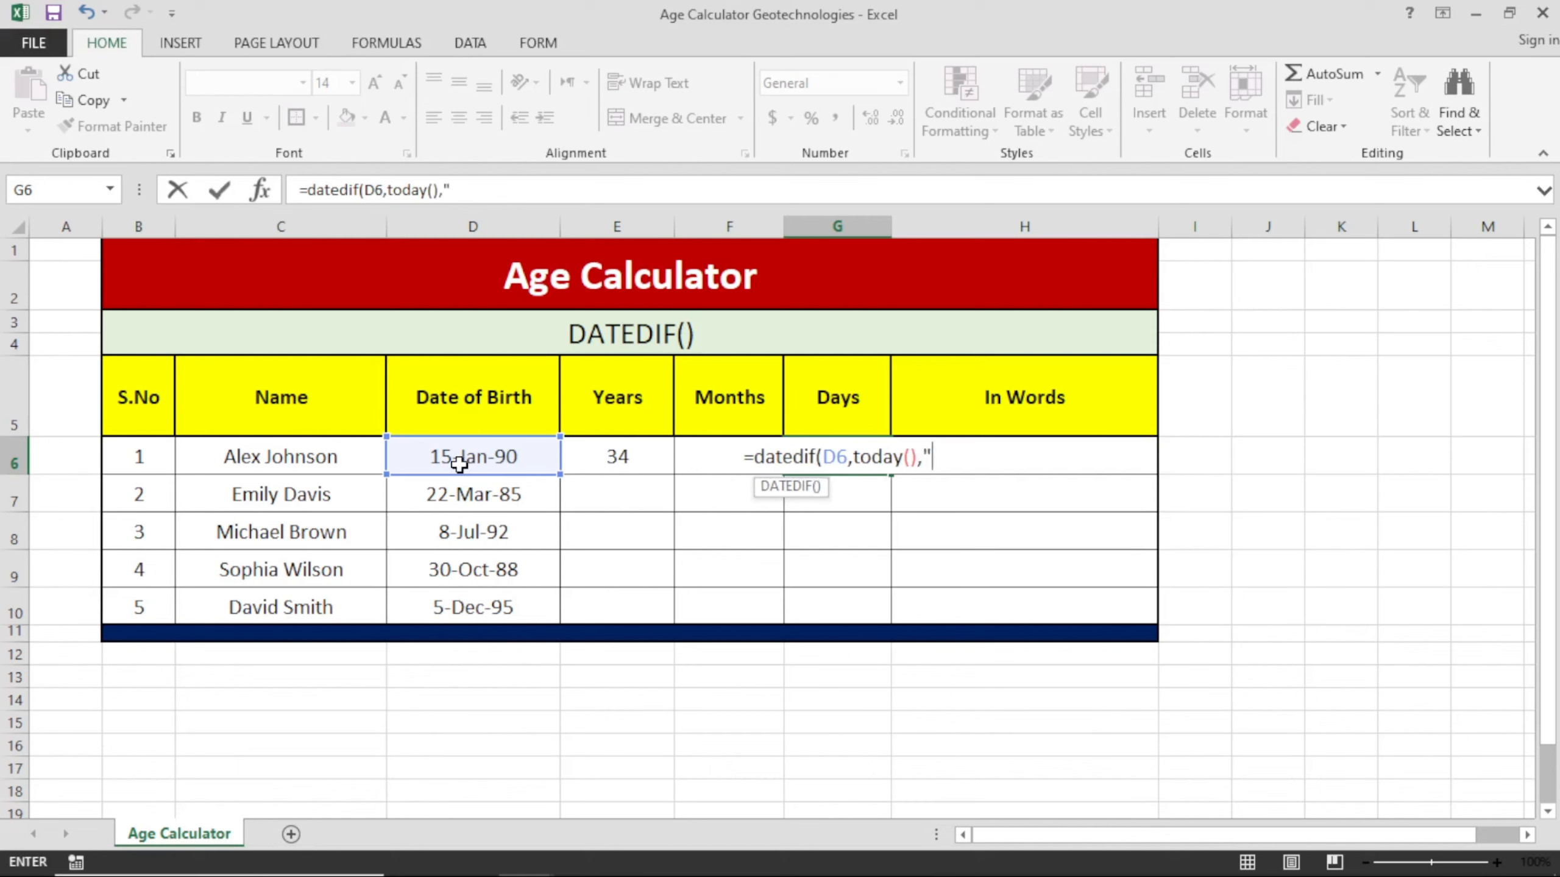
pyautogui.write('MD')
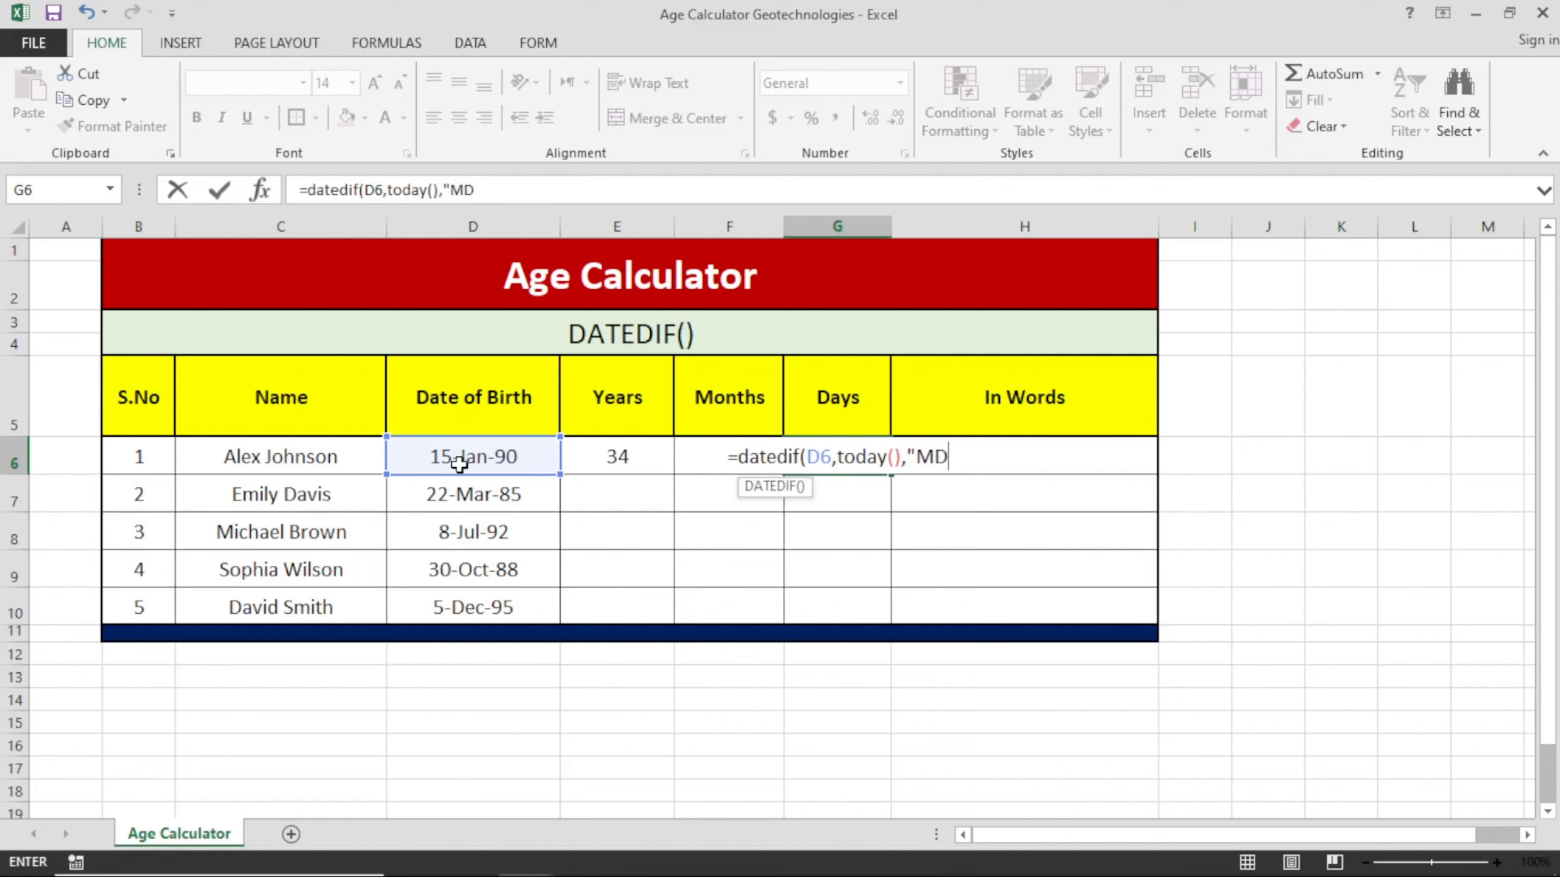
pyautogui.write('")')
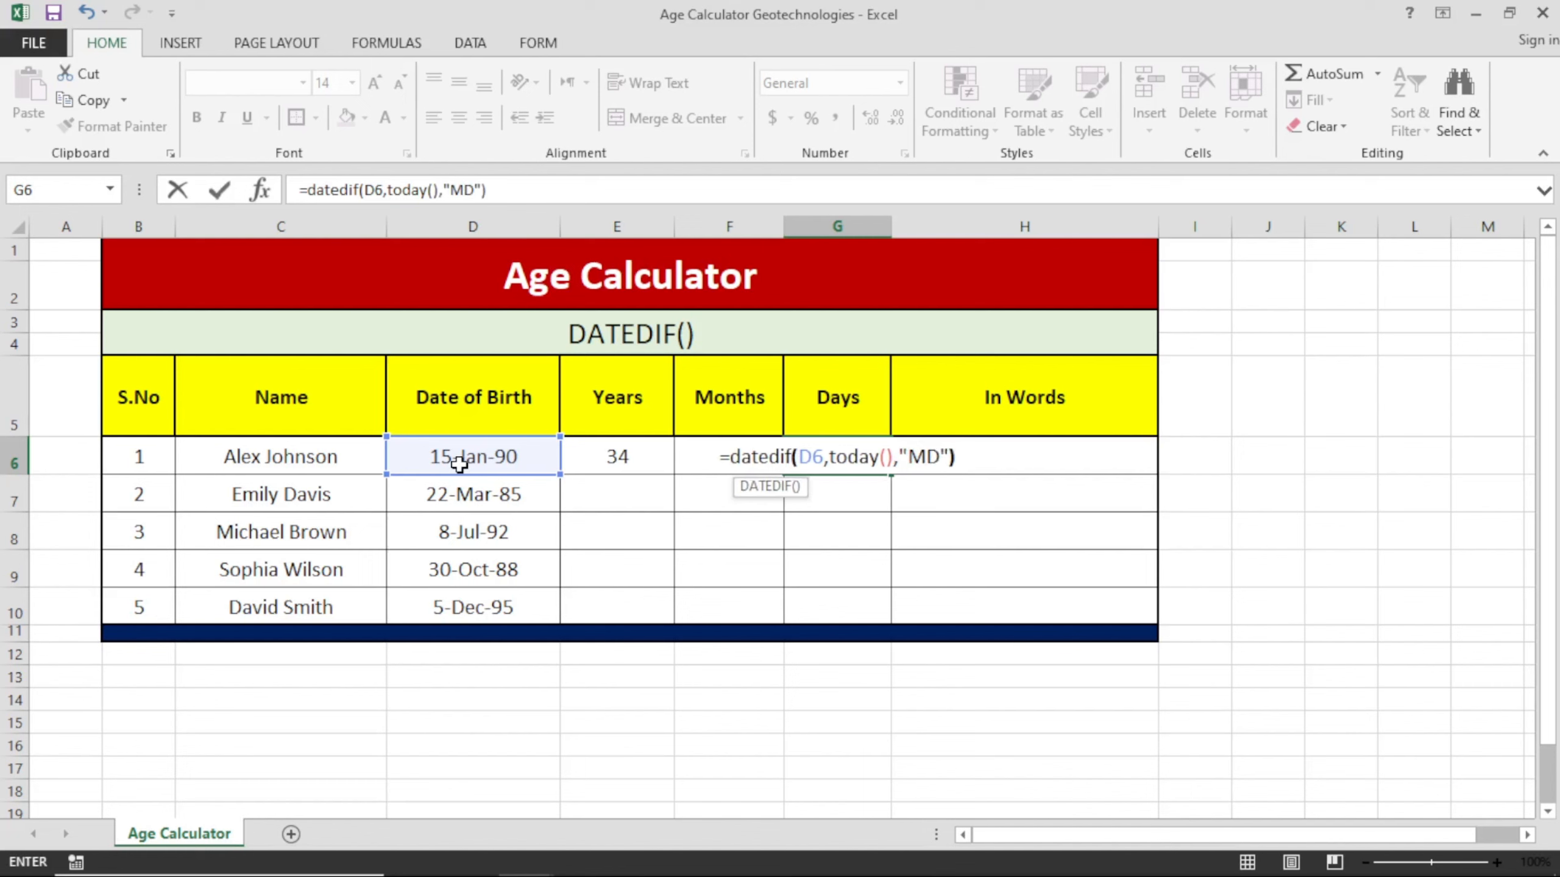
pyautogui.press('Return')
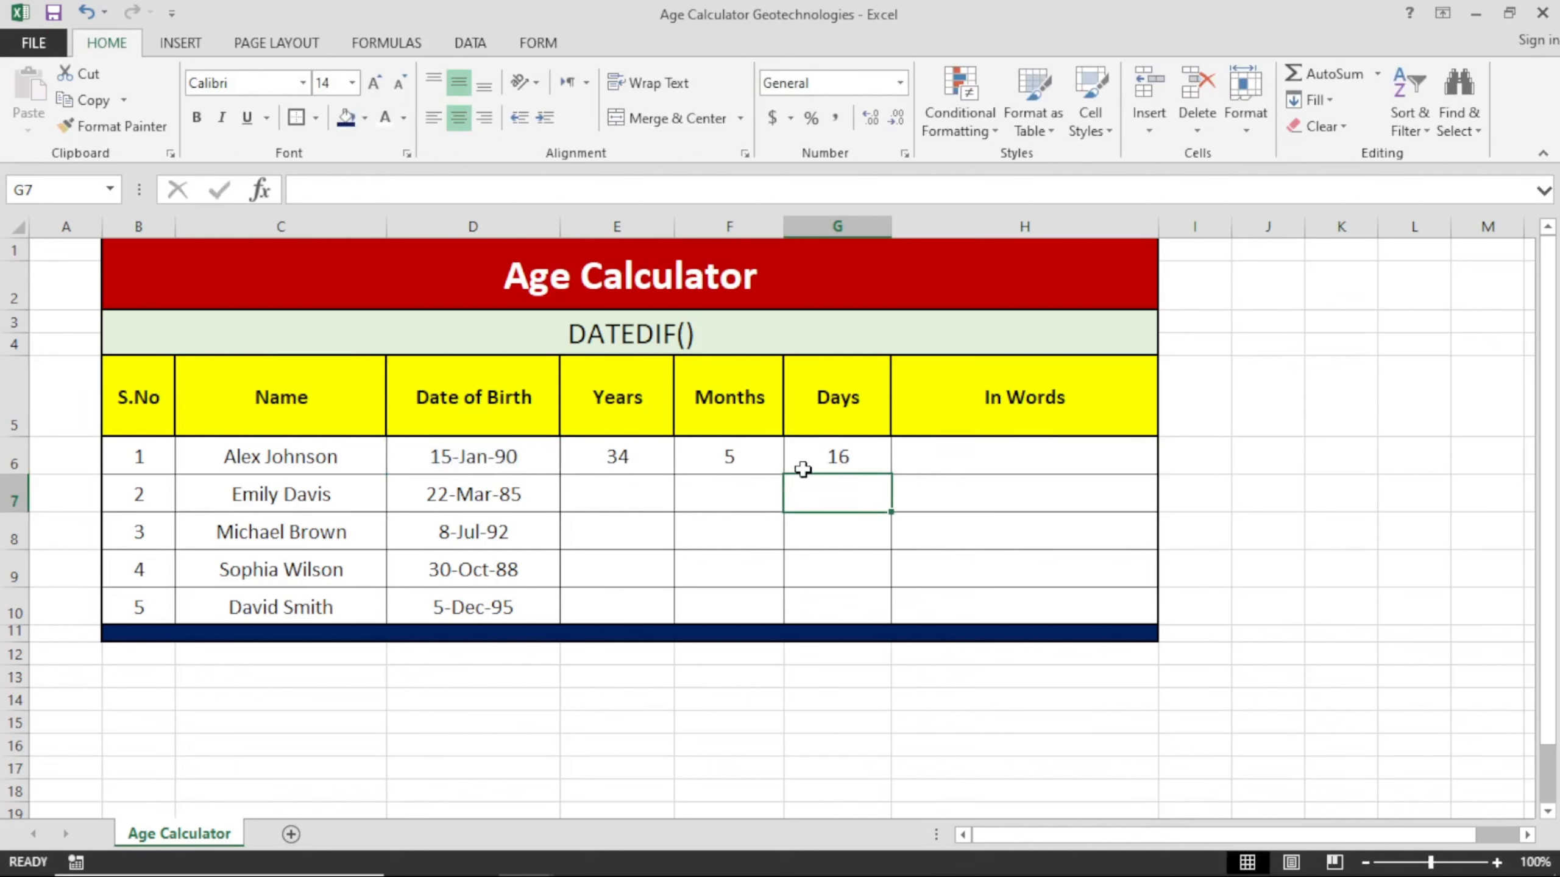
# Start the first person's In Words formula in H6 by joining the years in E6 with the text " Years "
pyautogui.click(915, 459)
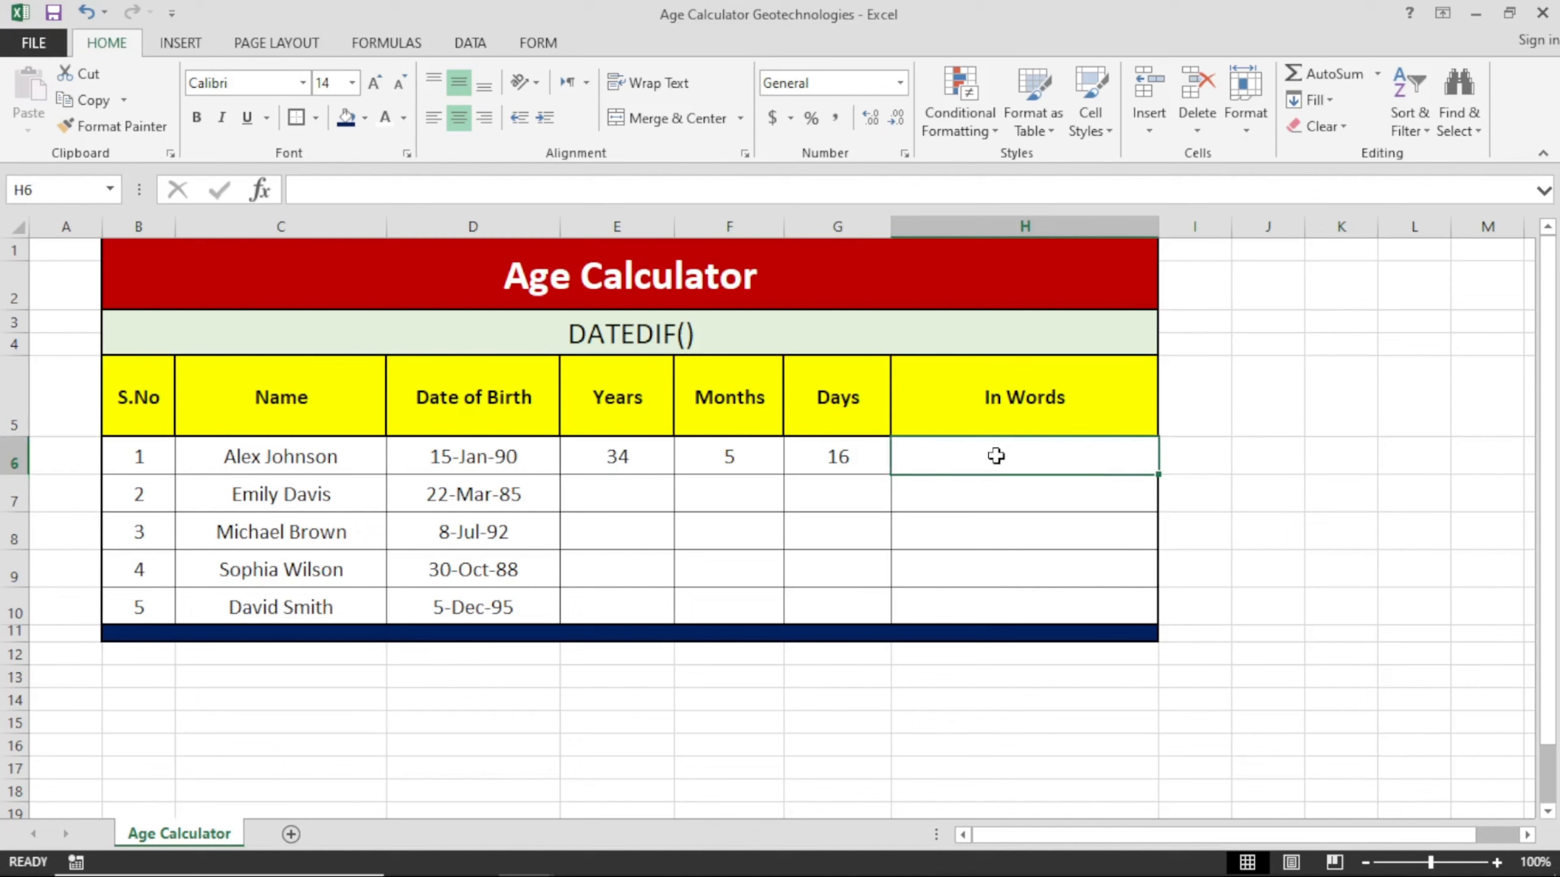
pyautogui.write('=')
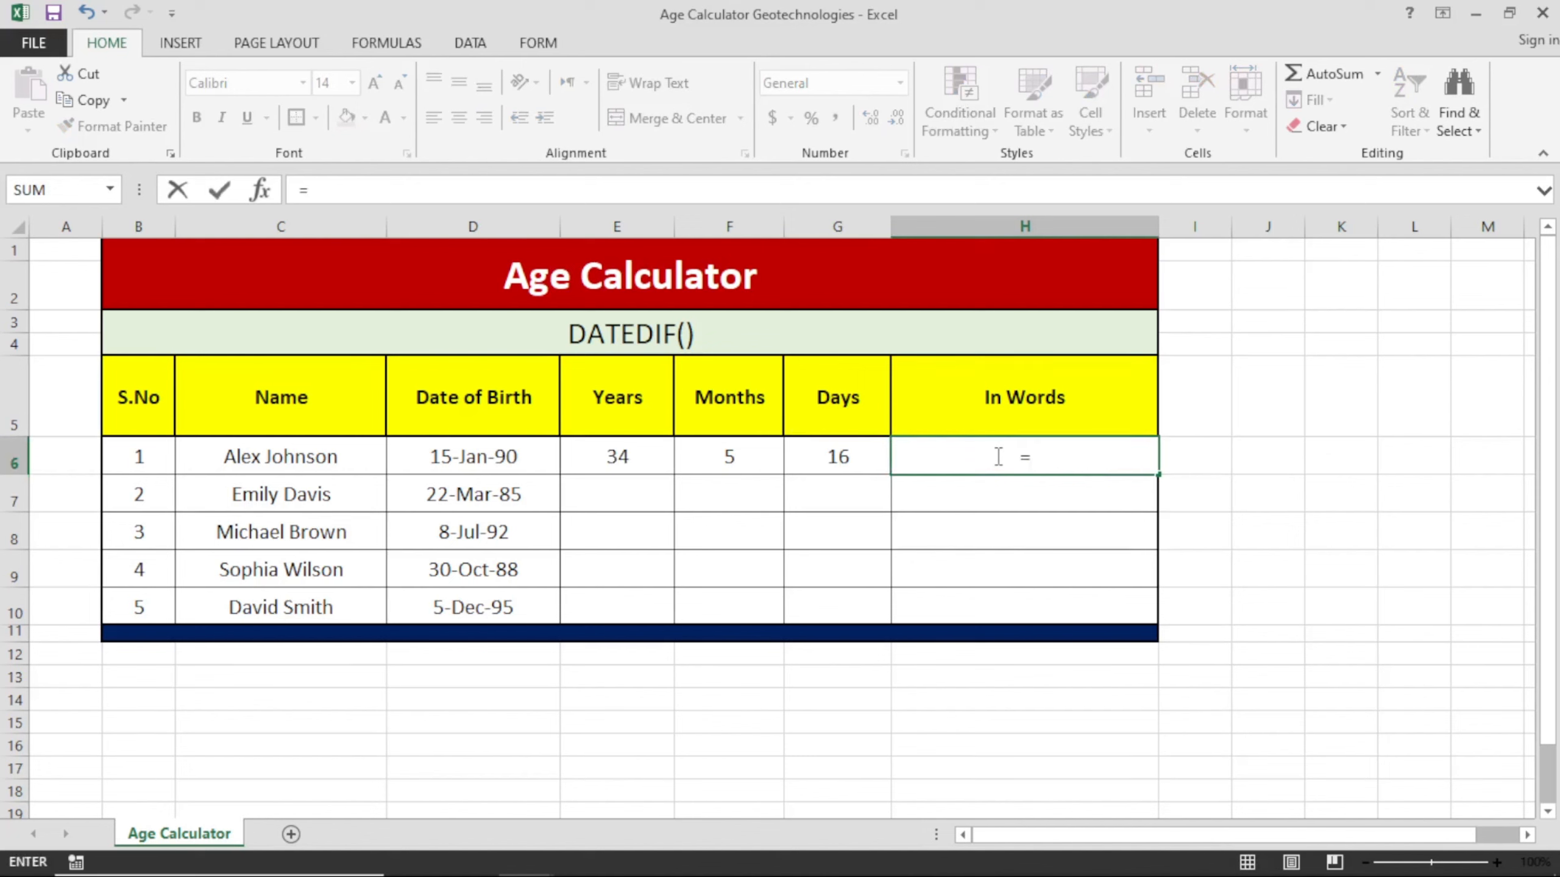
pyautogui.click(653, 457)
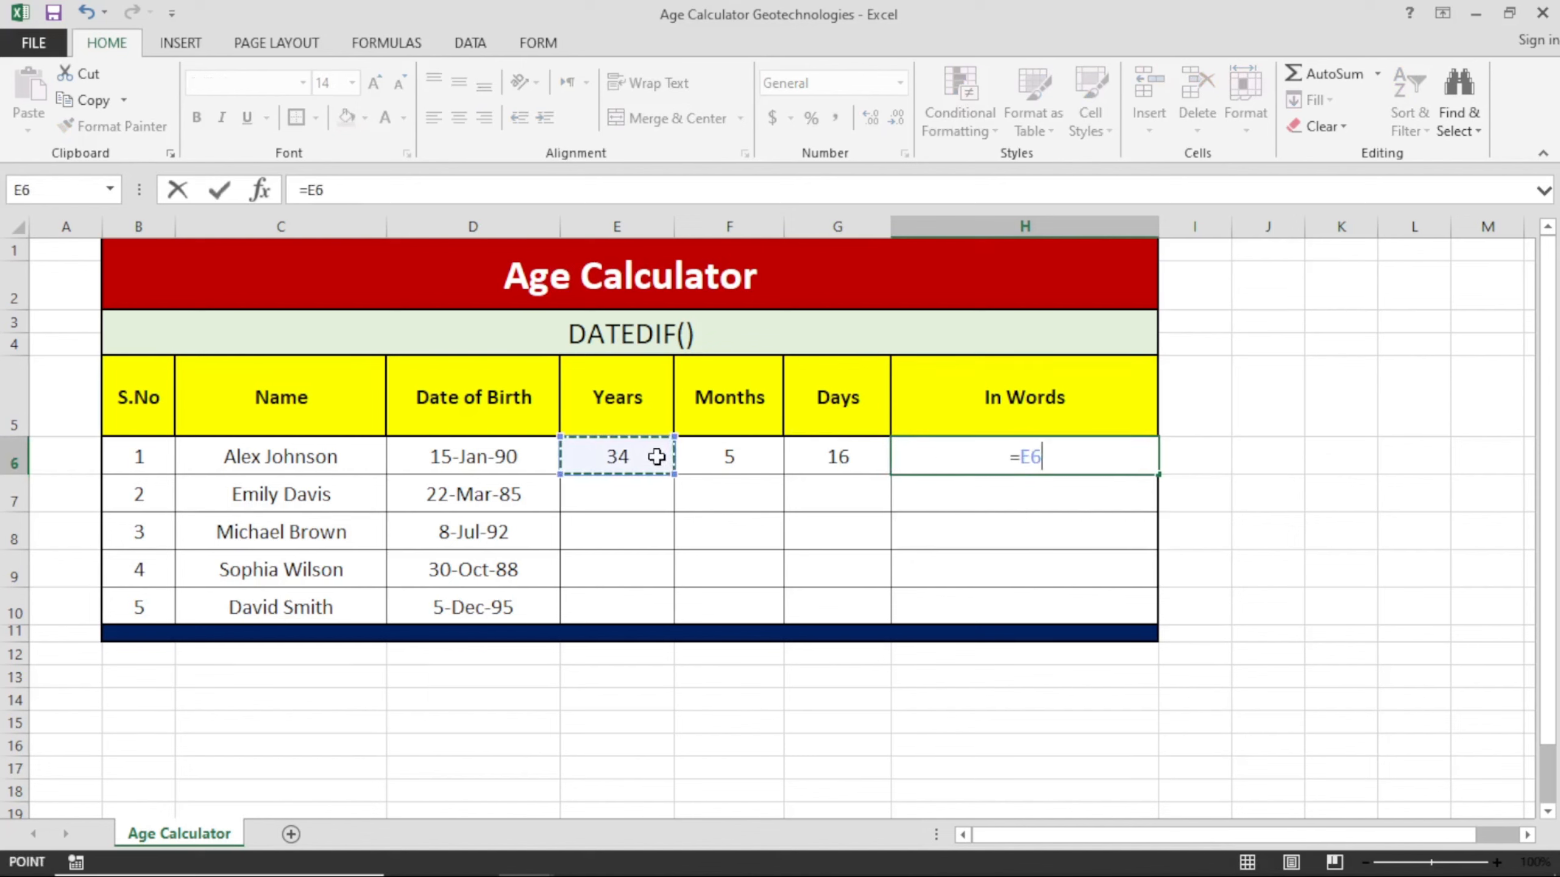
pyautogui.write('&')
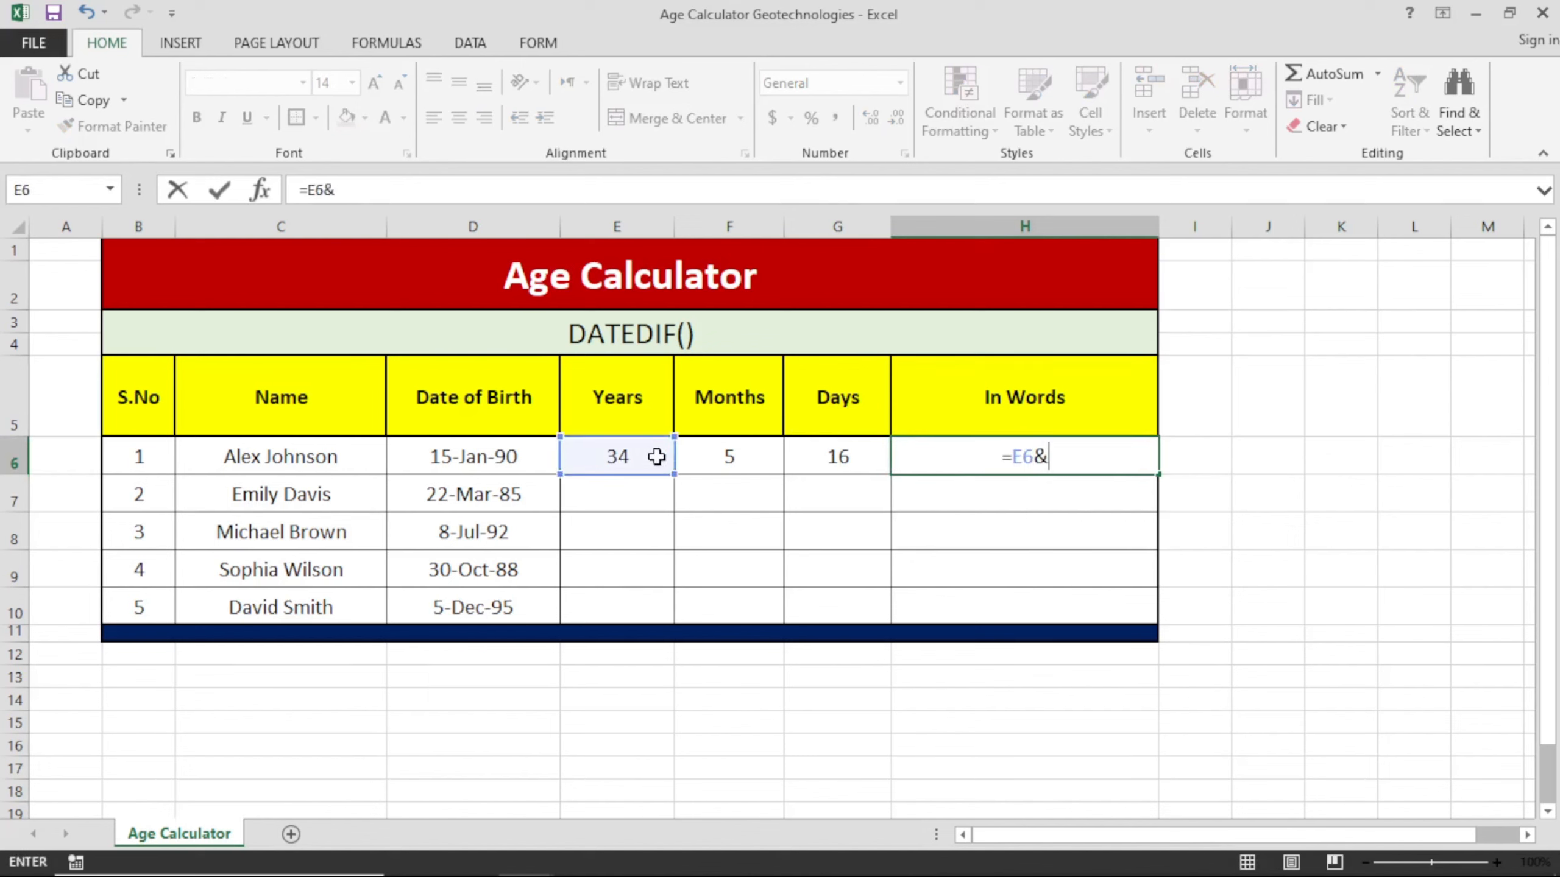
pyautogui.write('" Yer')
pyautogui.press('BackSpace')
pyautogui.write('ar')
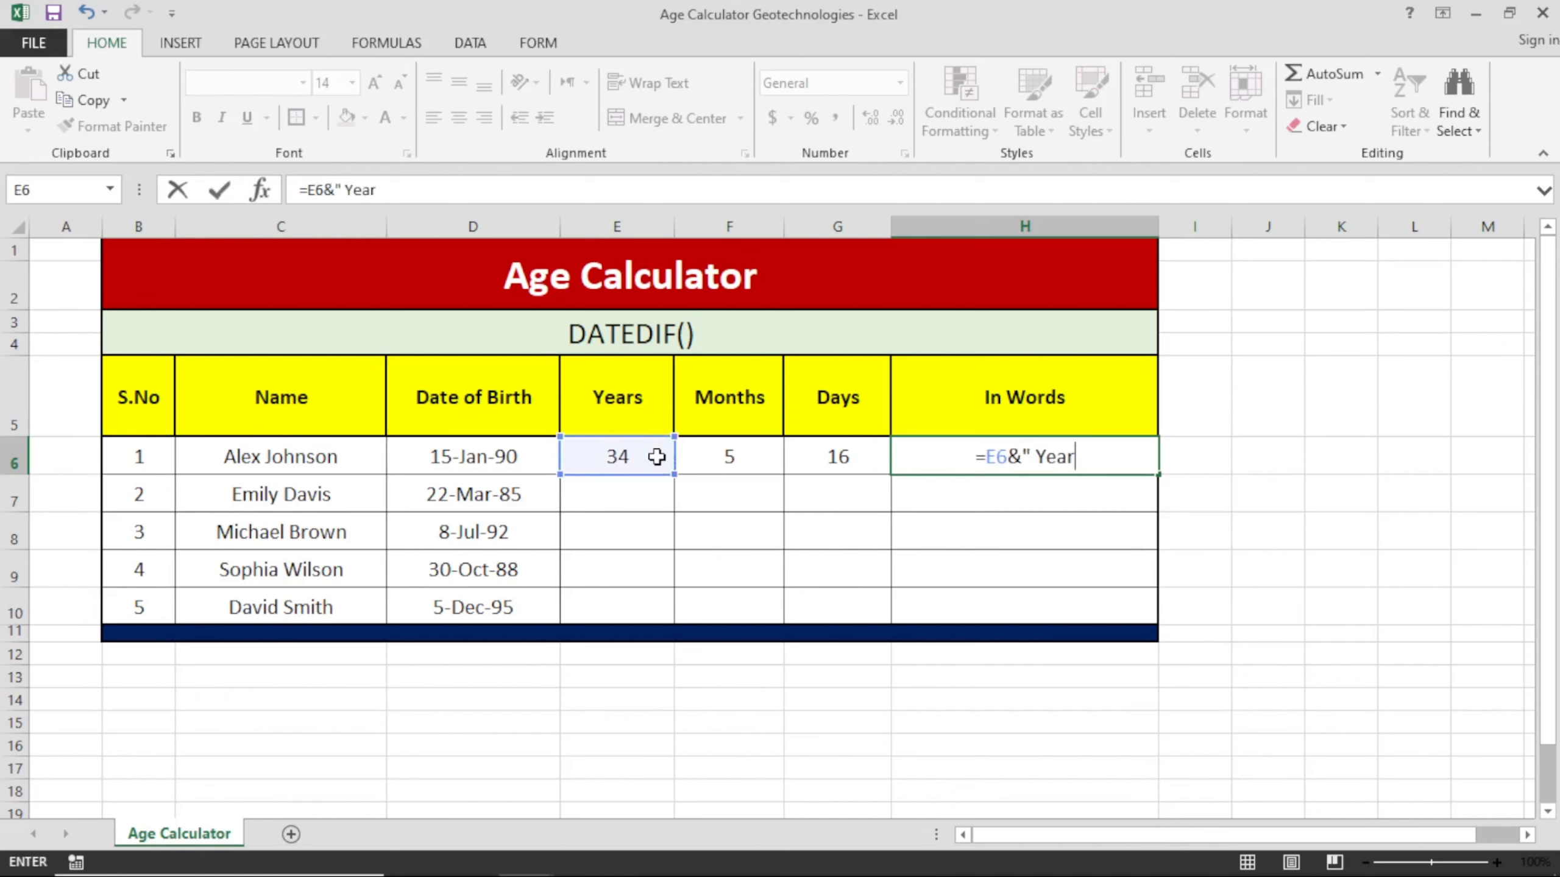
pyautogui.write('s "')
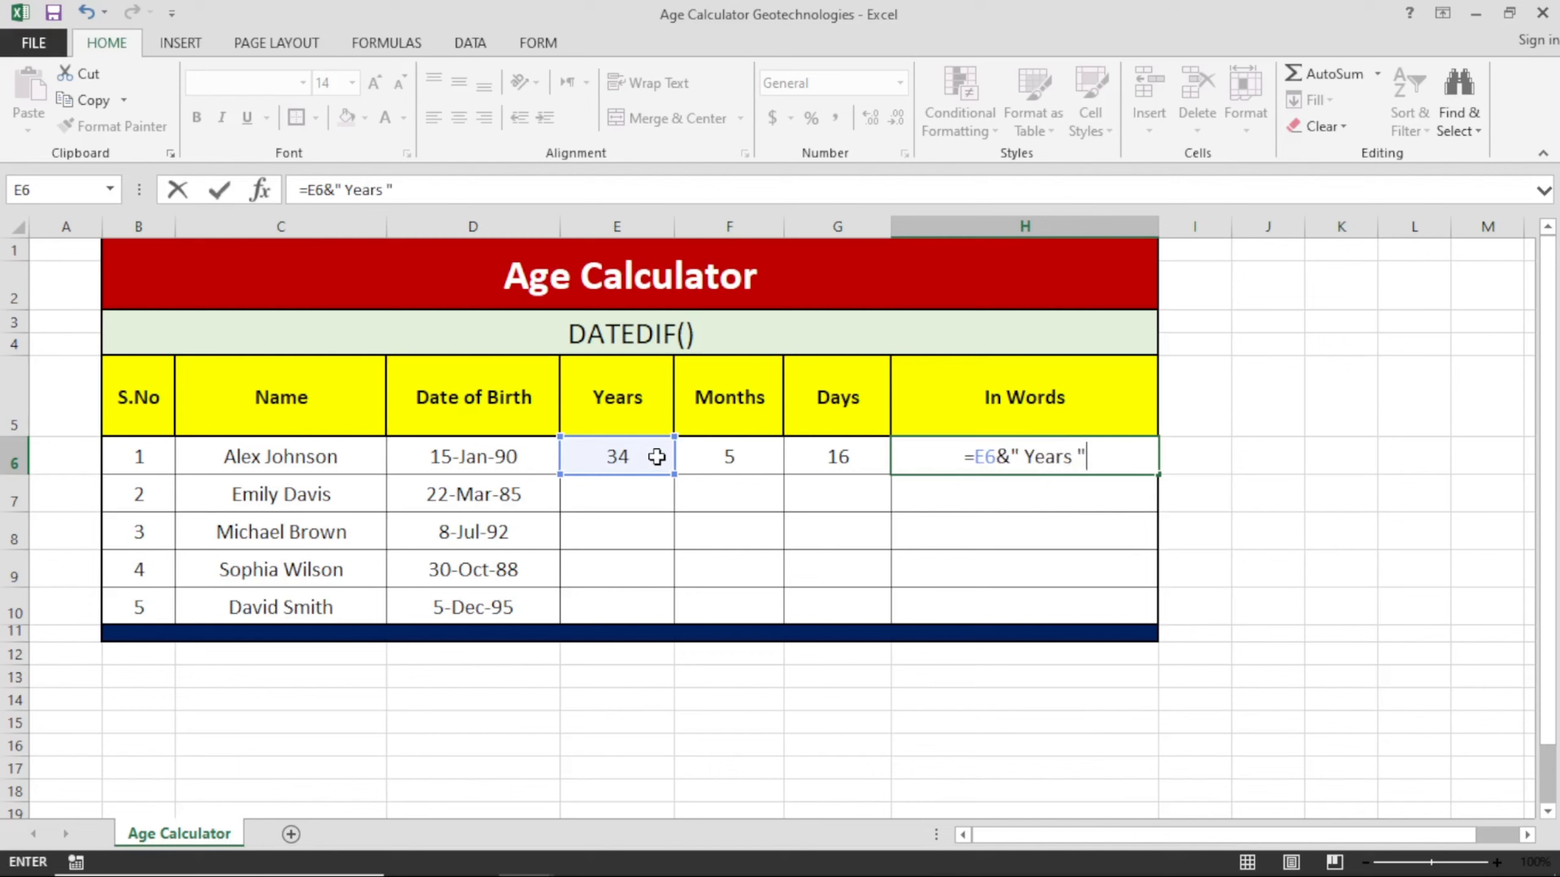
# Extend the H6 formula with the months in F6 joined to the text "Months"
pyautogui.write(' &')
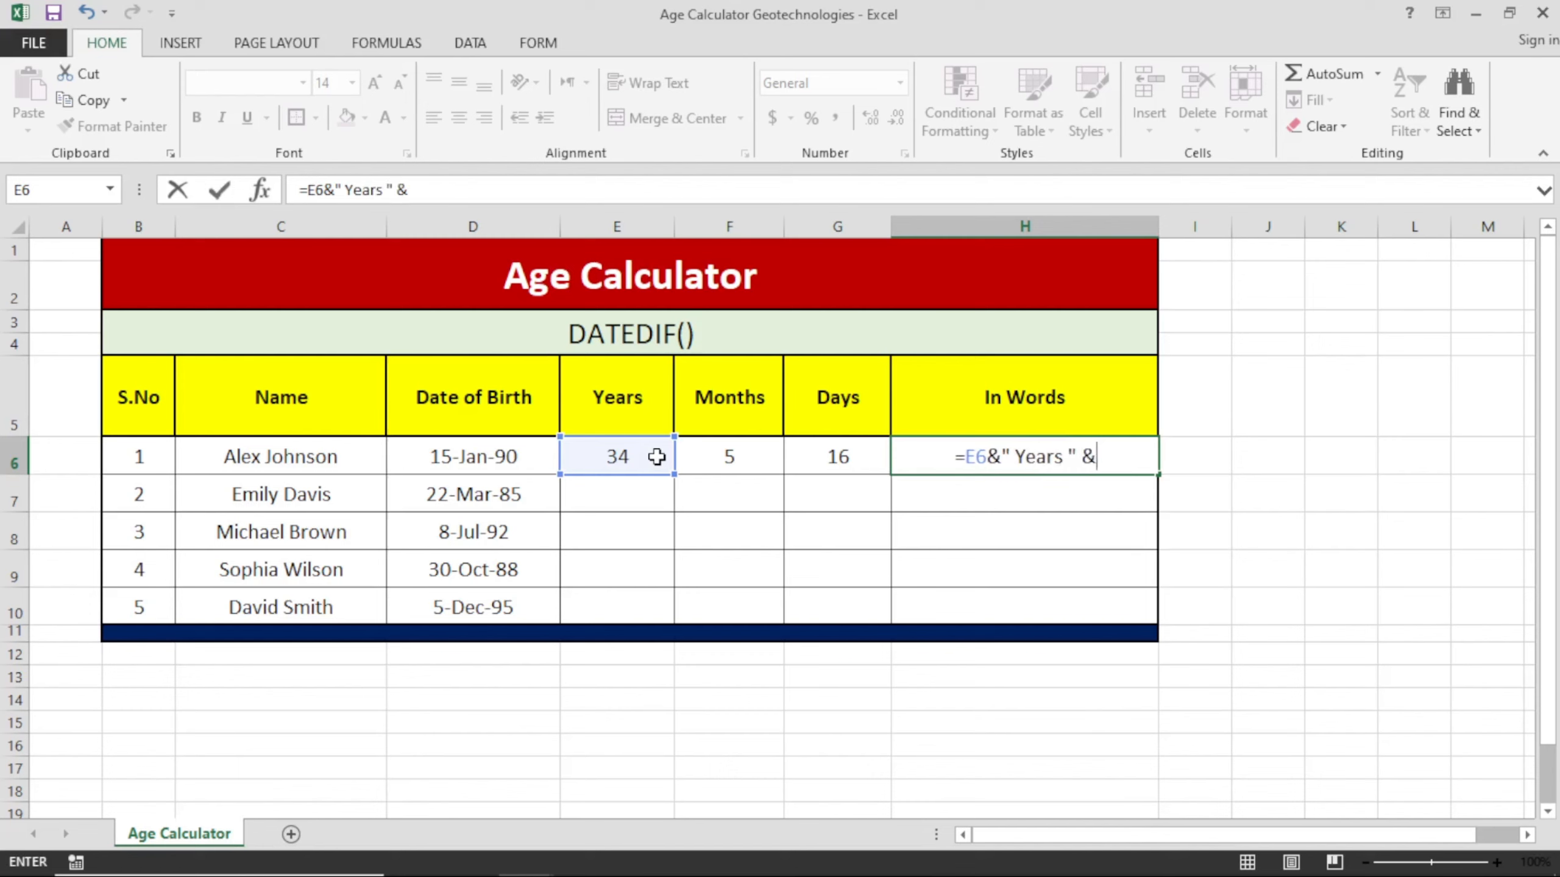
pyautogui.click(712, 462)
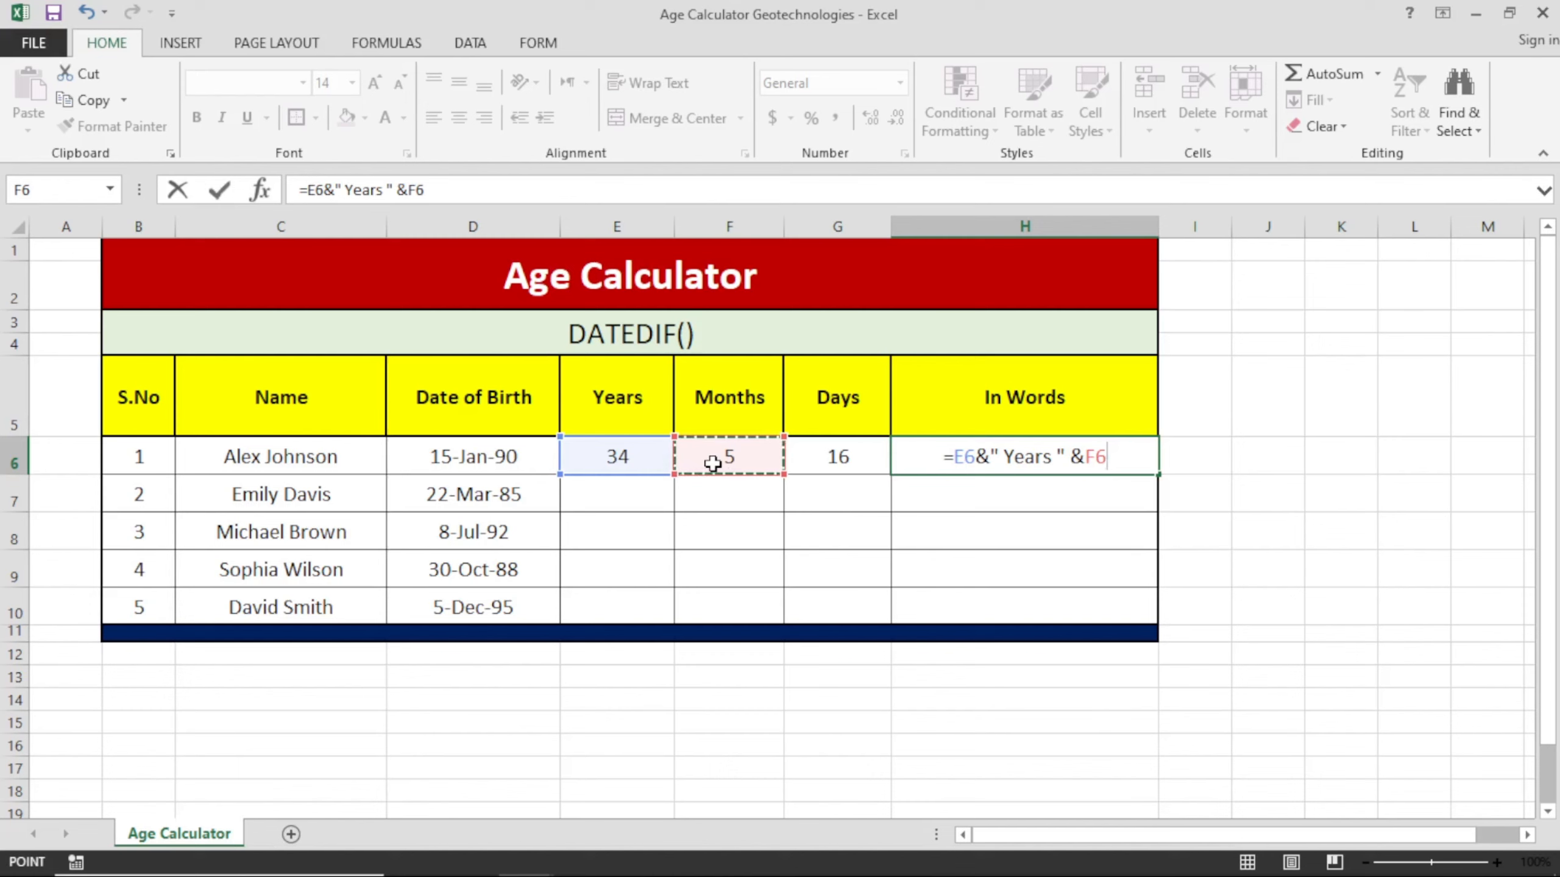
pyautogui.write('&')
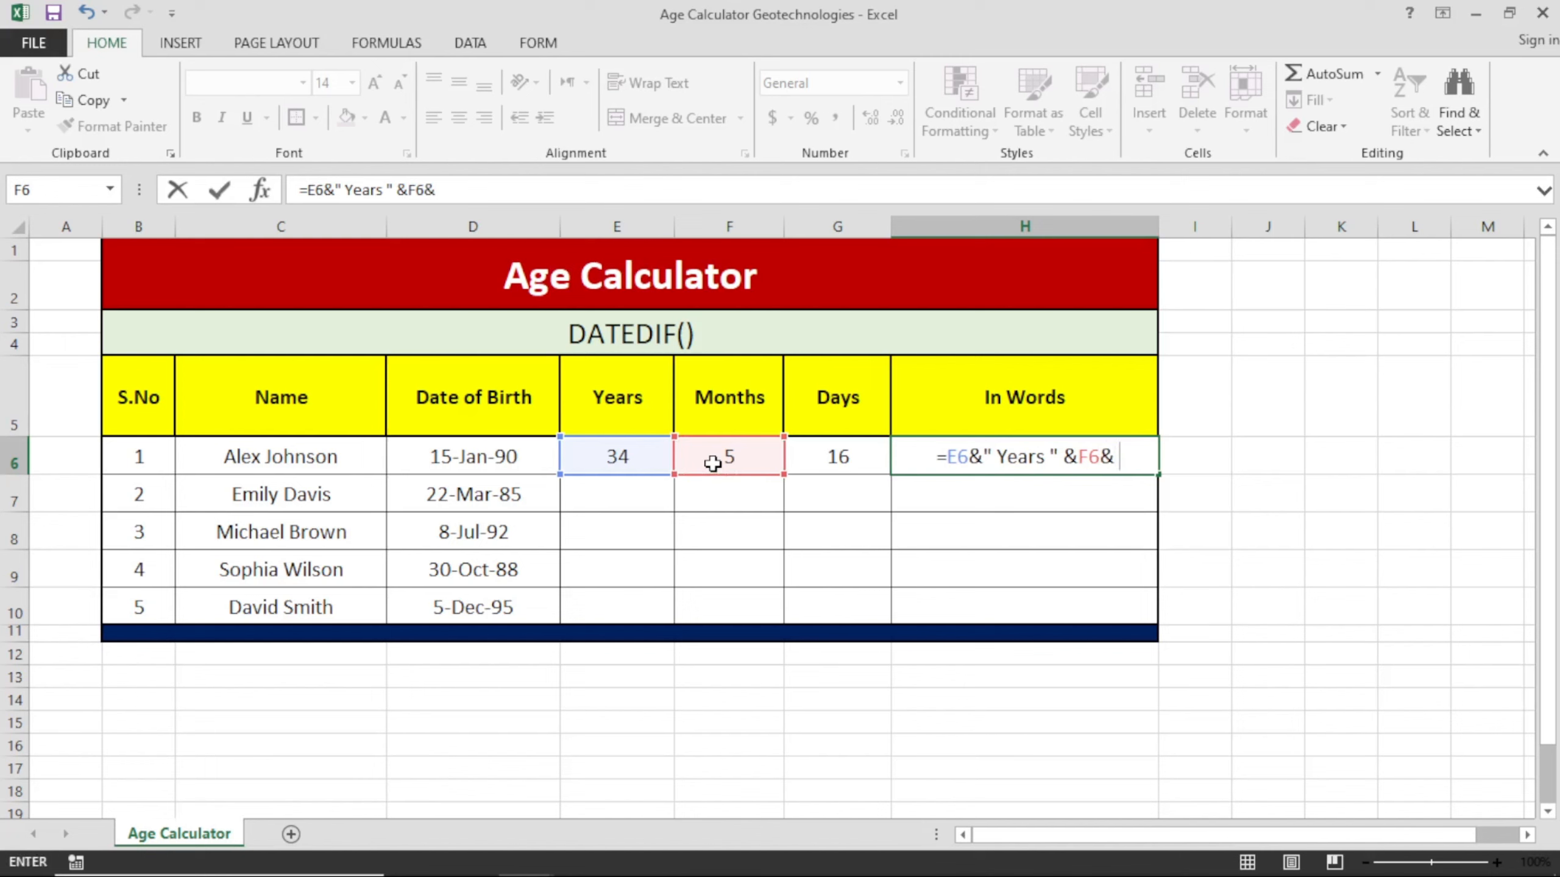
pyautogui.write('M')
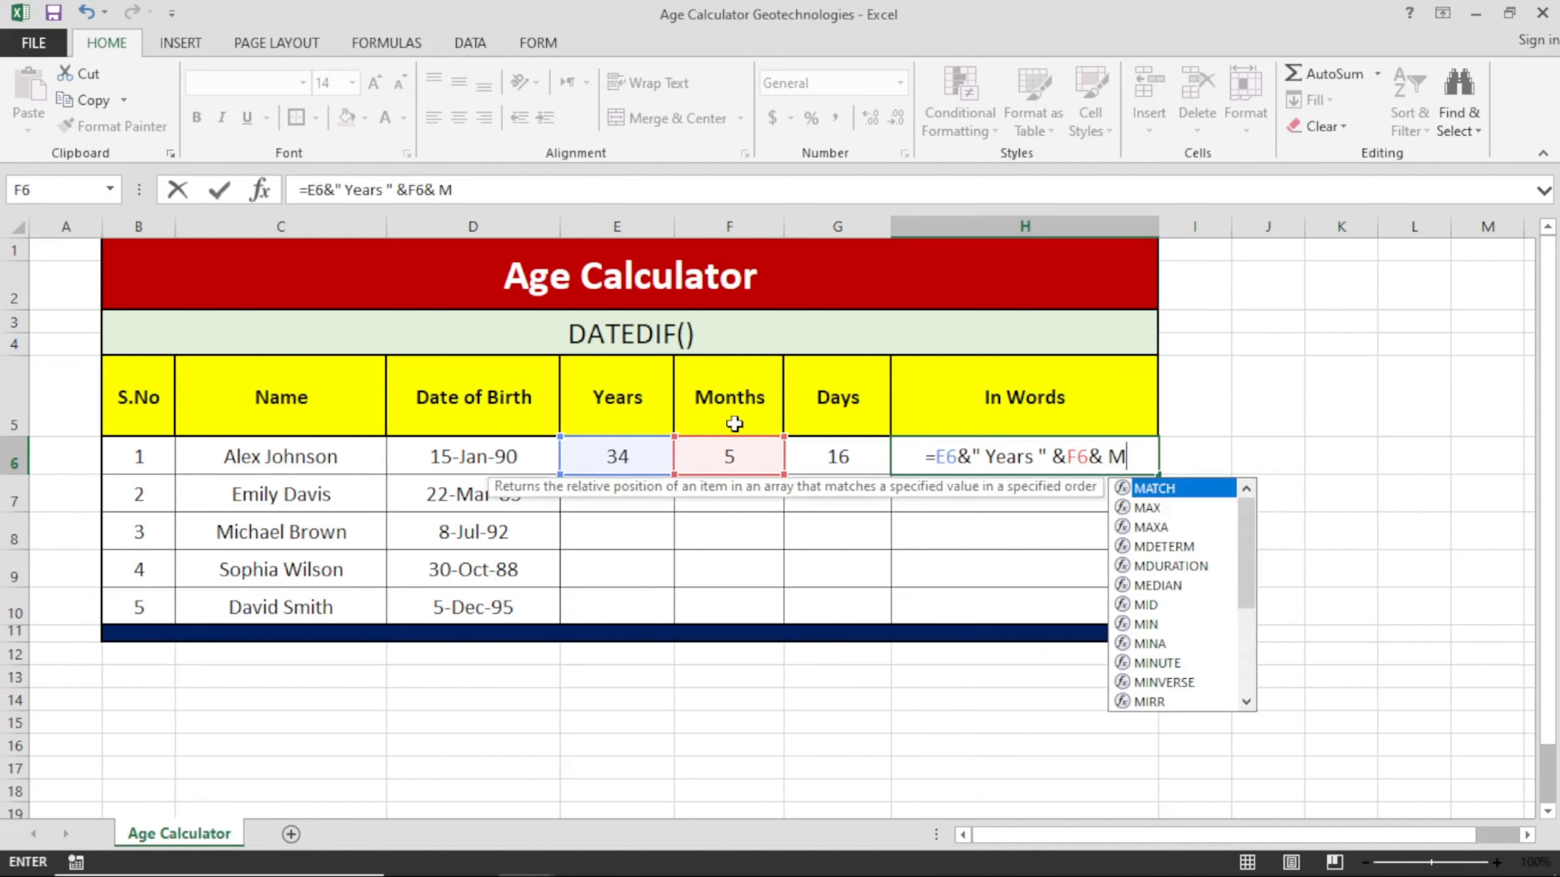
pyautogui.press('BackSpace')
pyautogui.write('"')
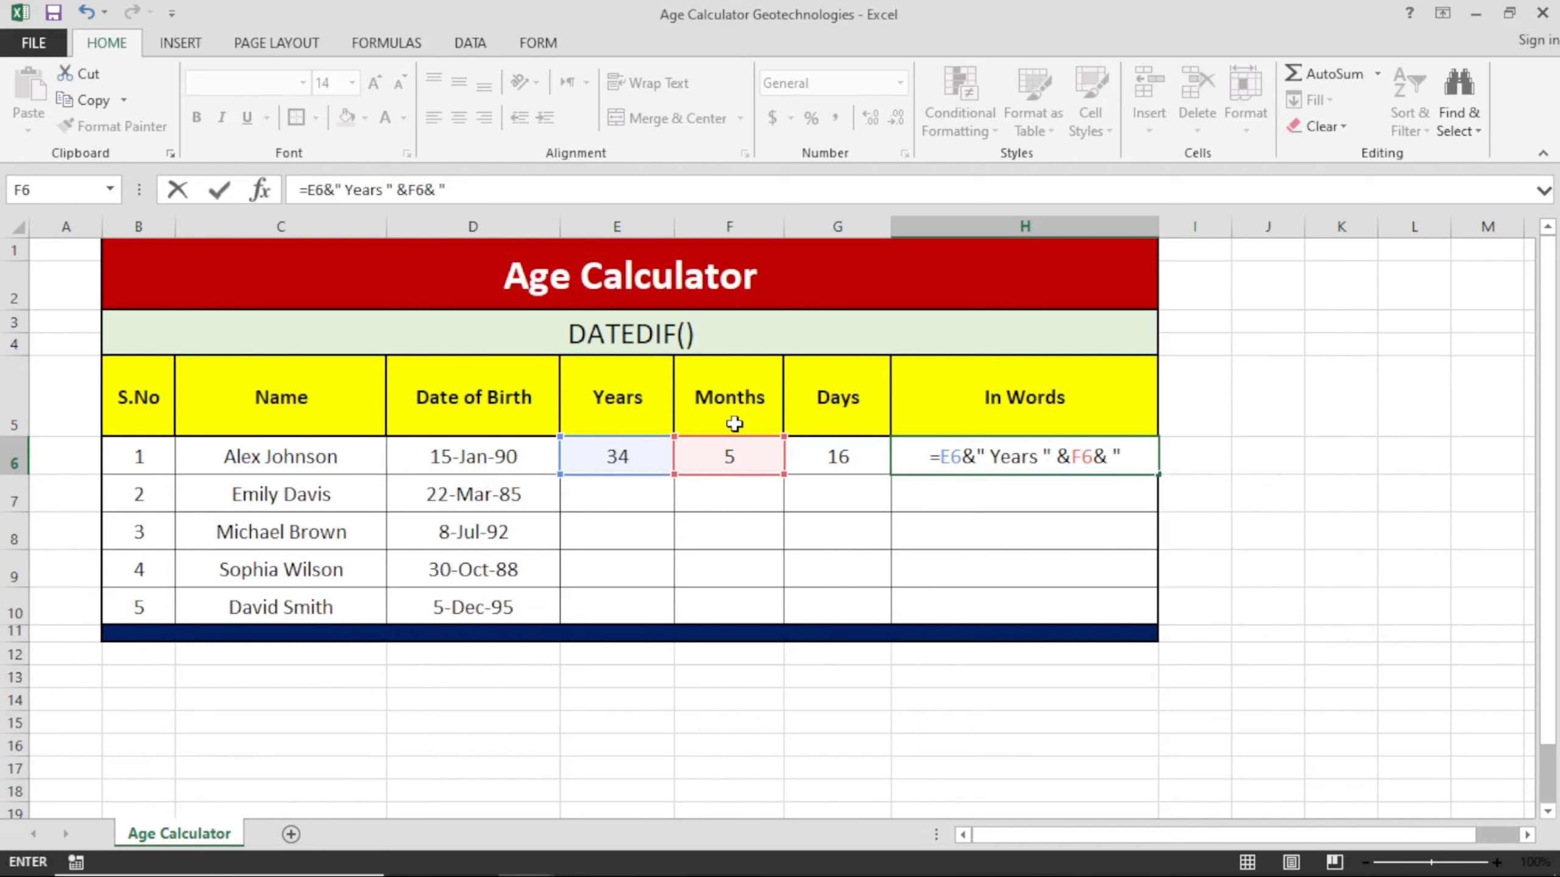
pyautogui.write('Months')
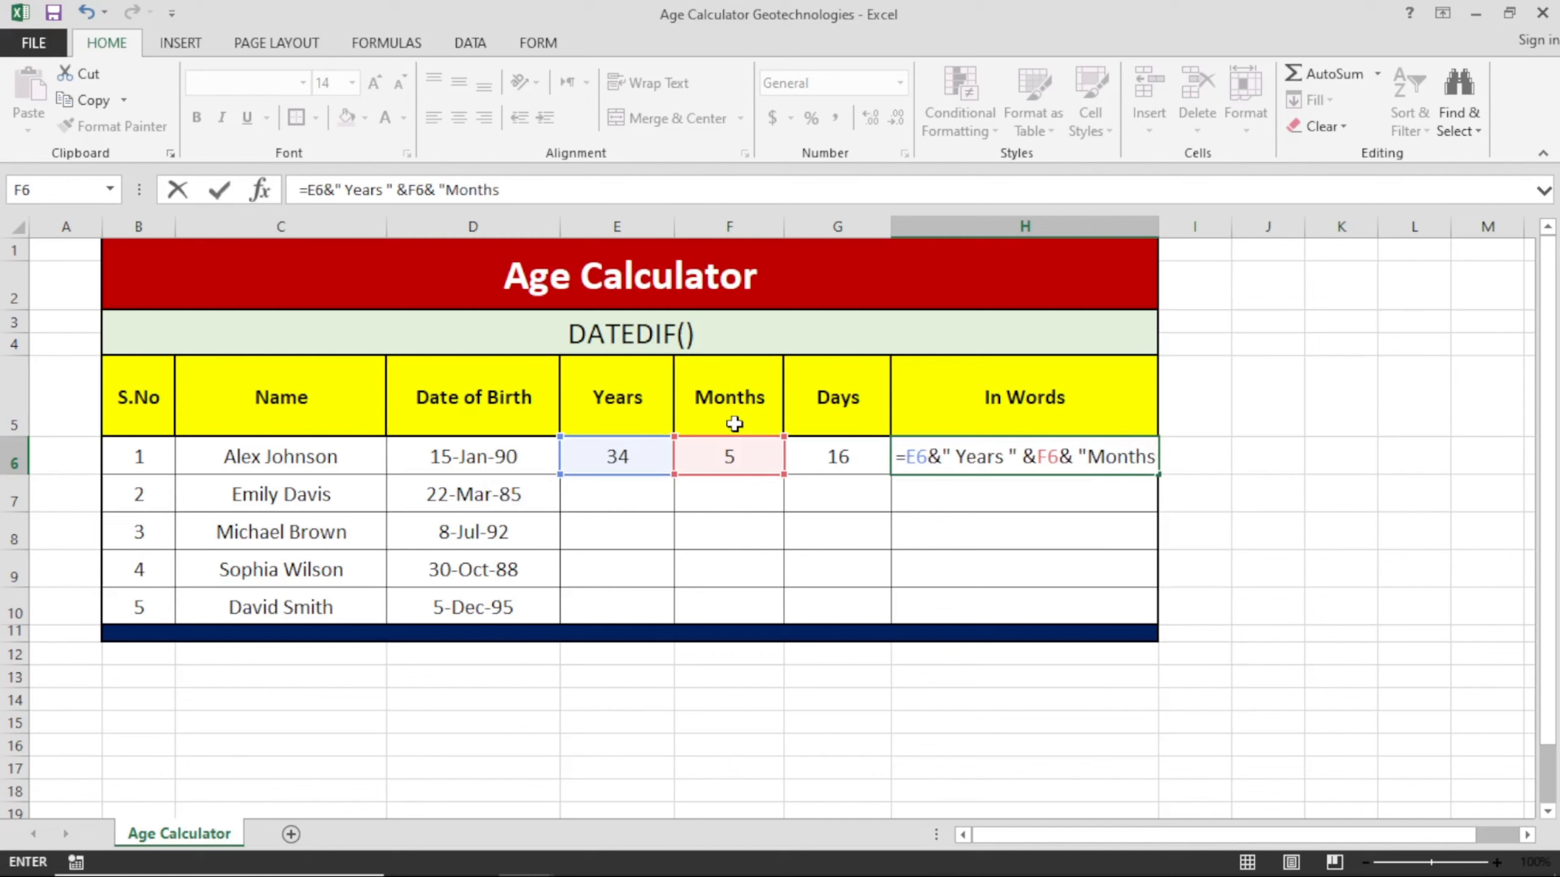
pyautogui.write('"')
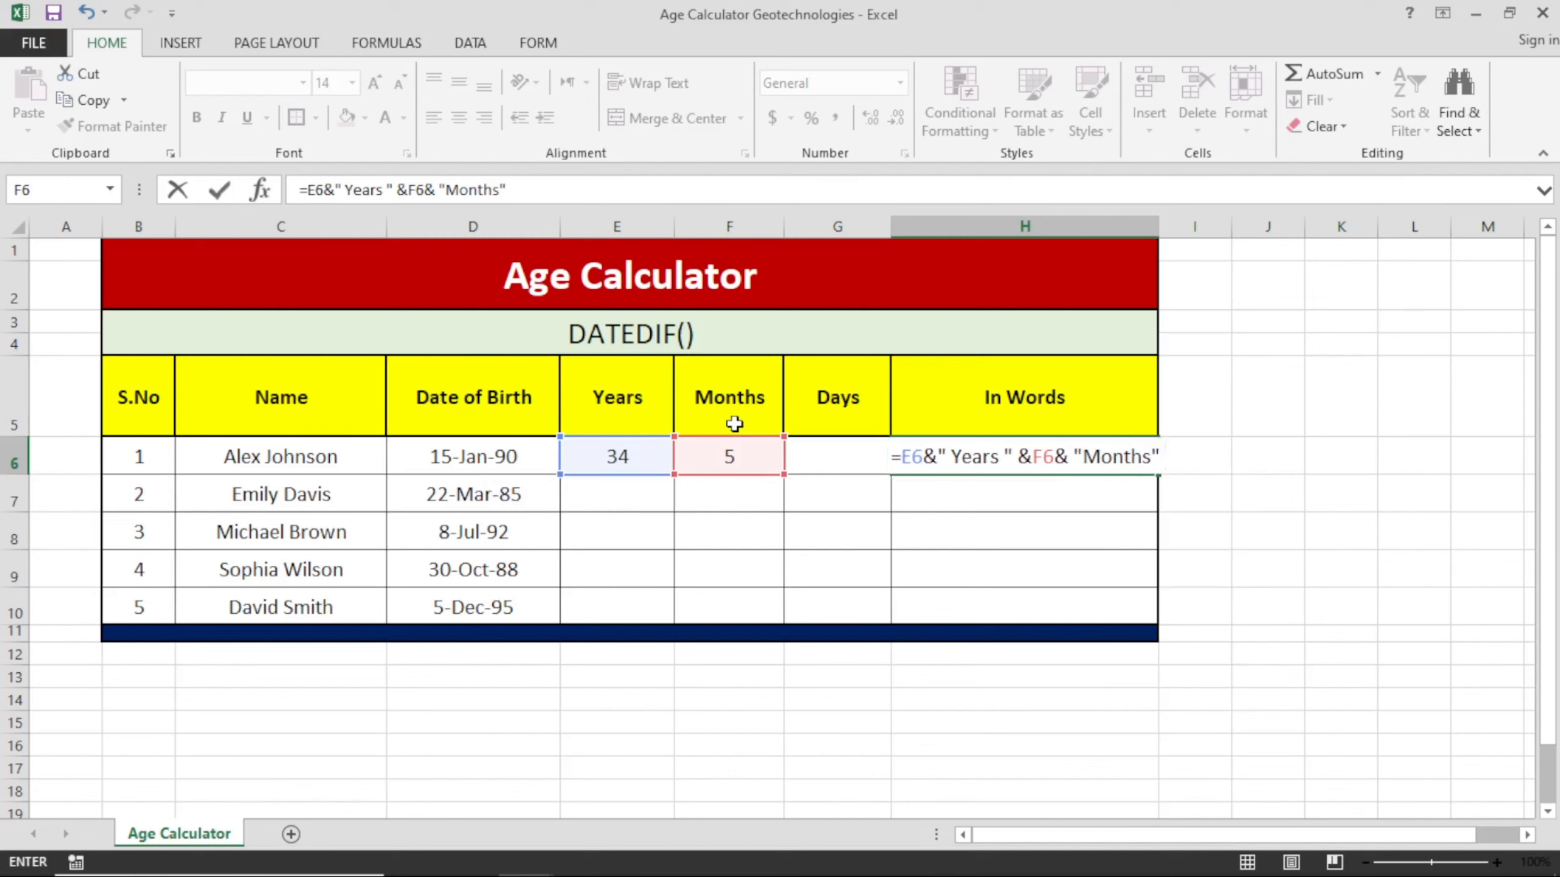
# Append the days in G6 joined to the text " Days" to the H6 formula
pyautogui.write(' &')
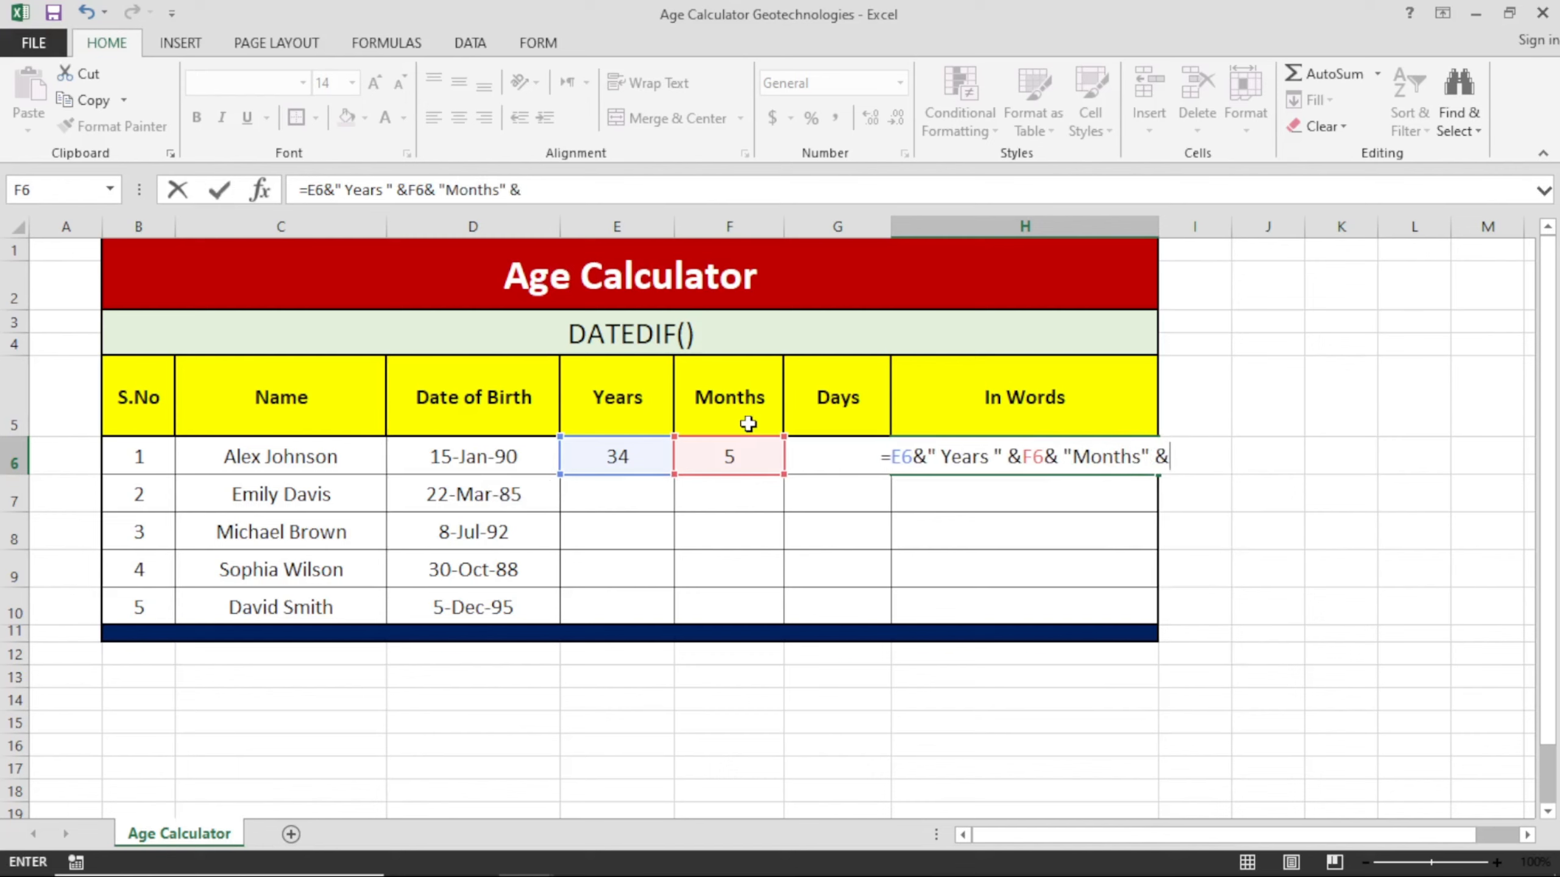
pyautogui.click(810, 456)
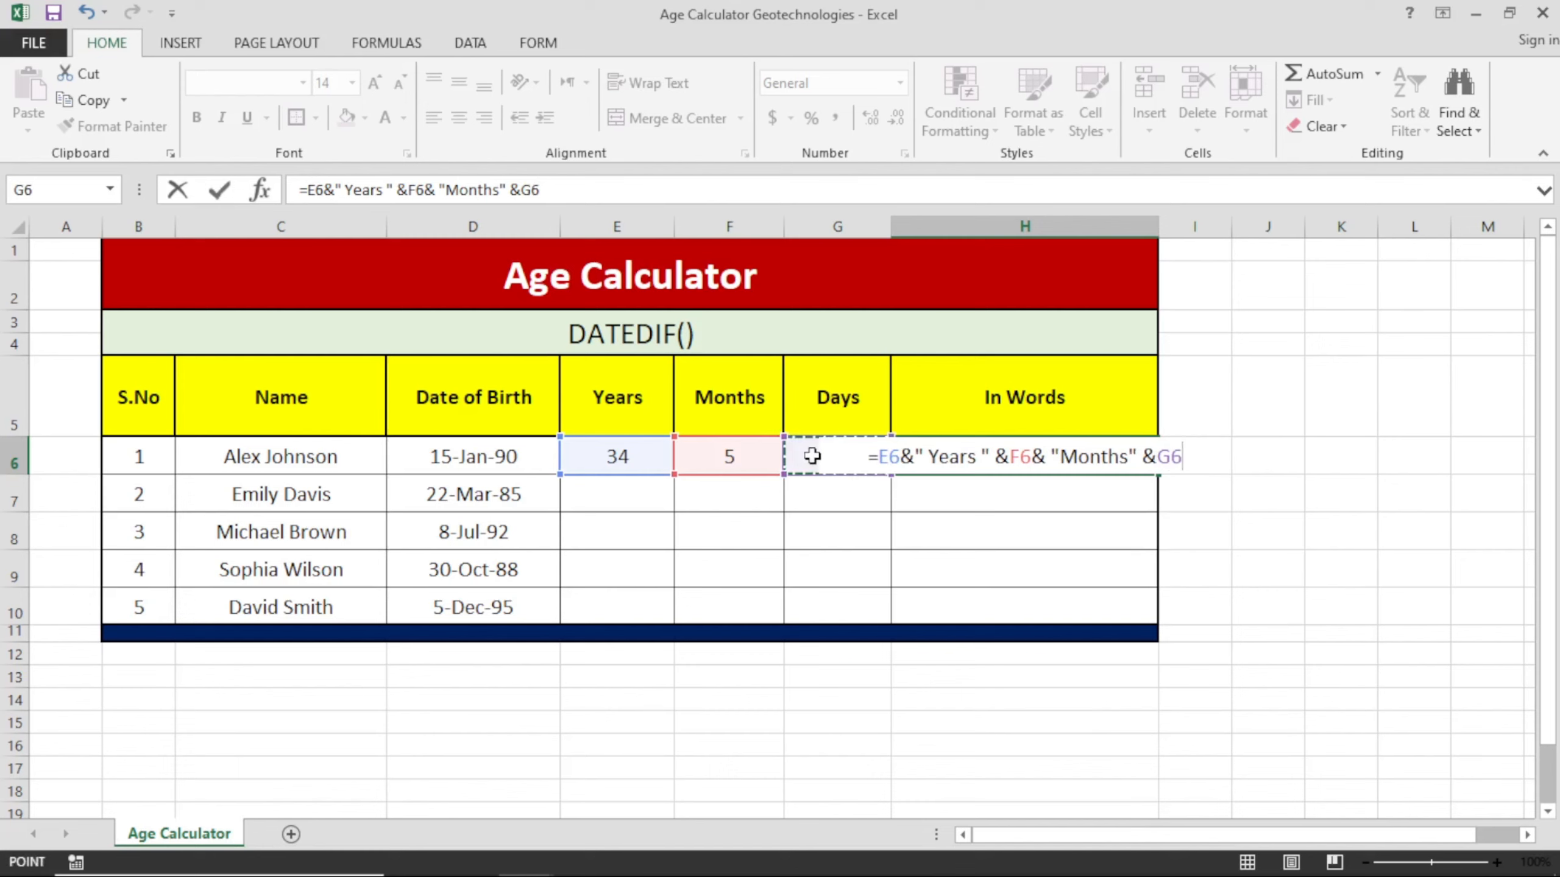
pyautogui.write('&')
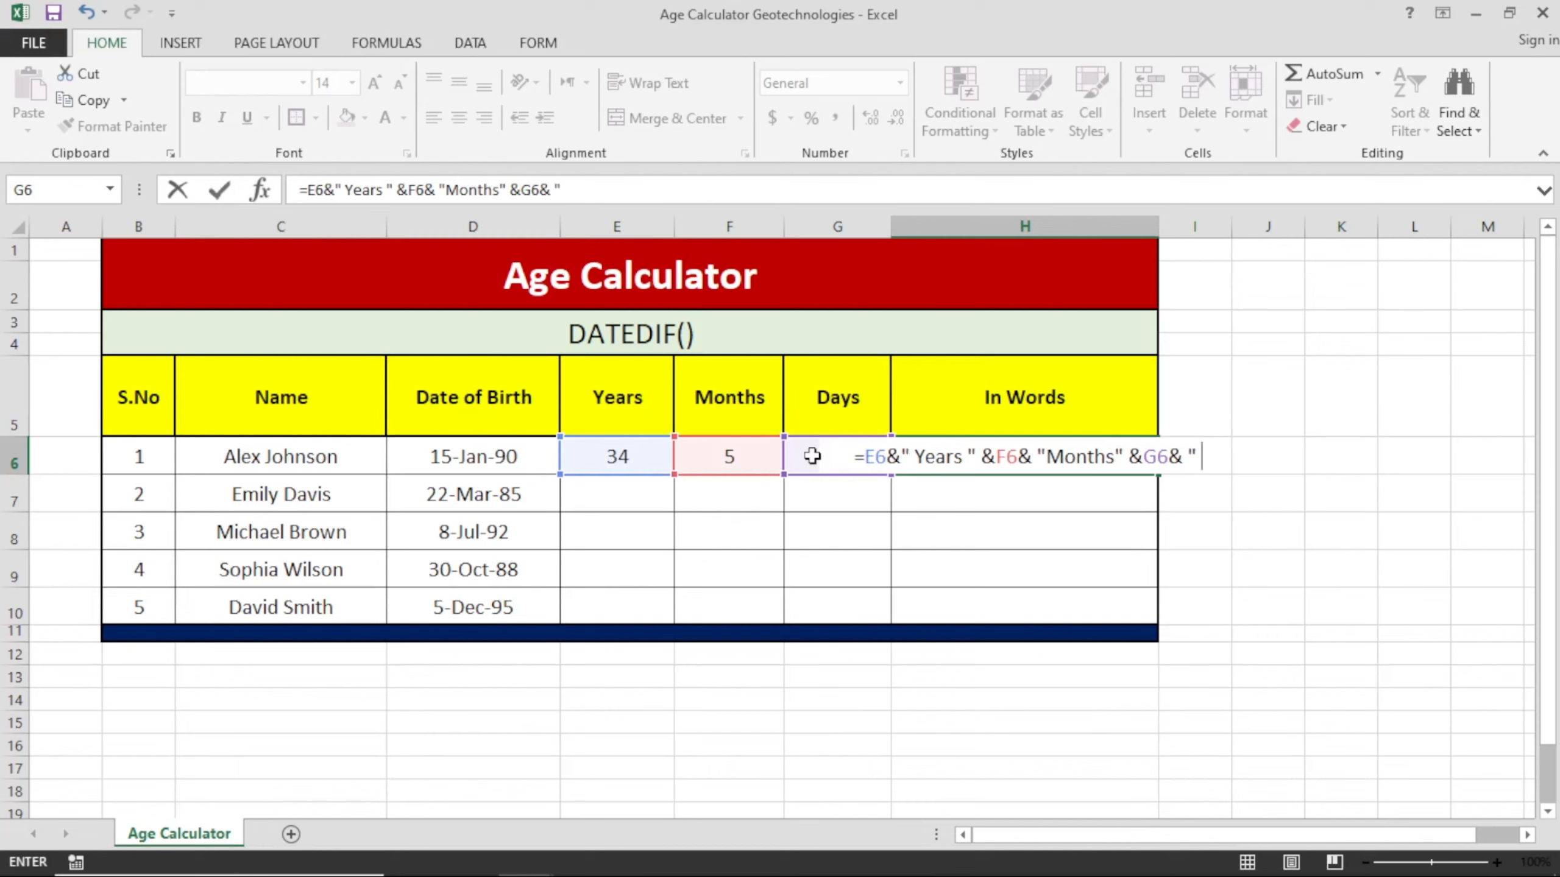
pyautogui.write(' " Days"')
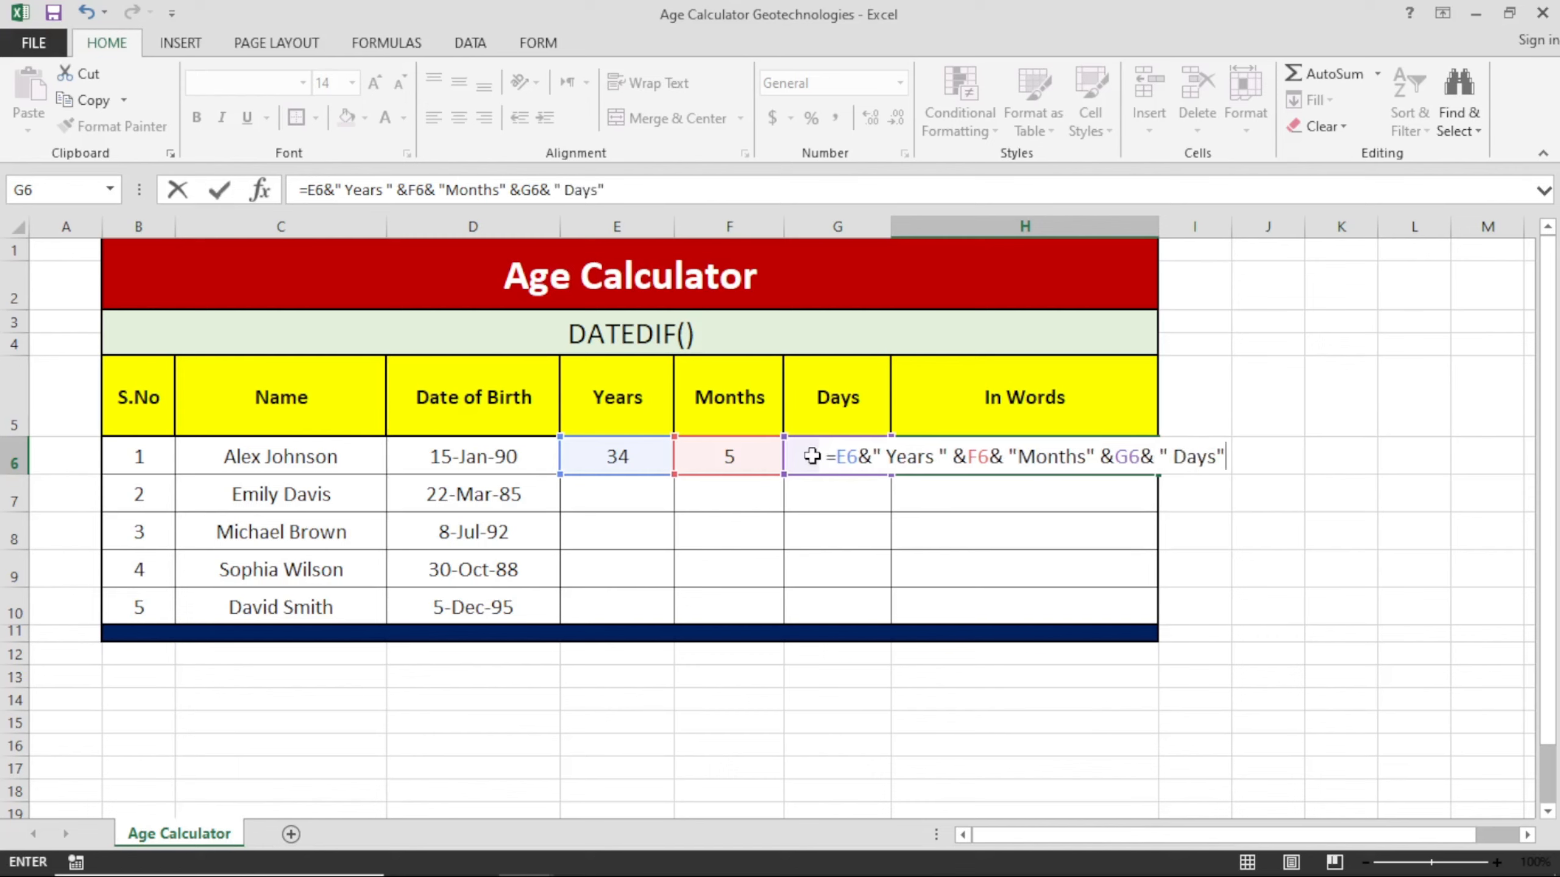
# Add a space before and after Months in the H6 text and enter the formula as =E6&" Years "&F6&" Months "&G6&" Days"
pyautogui.click(1019, 456)
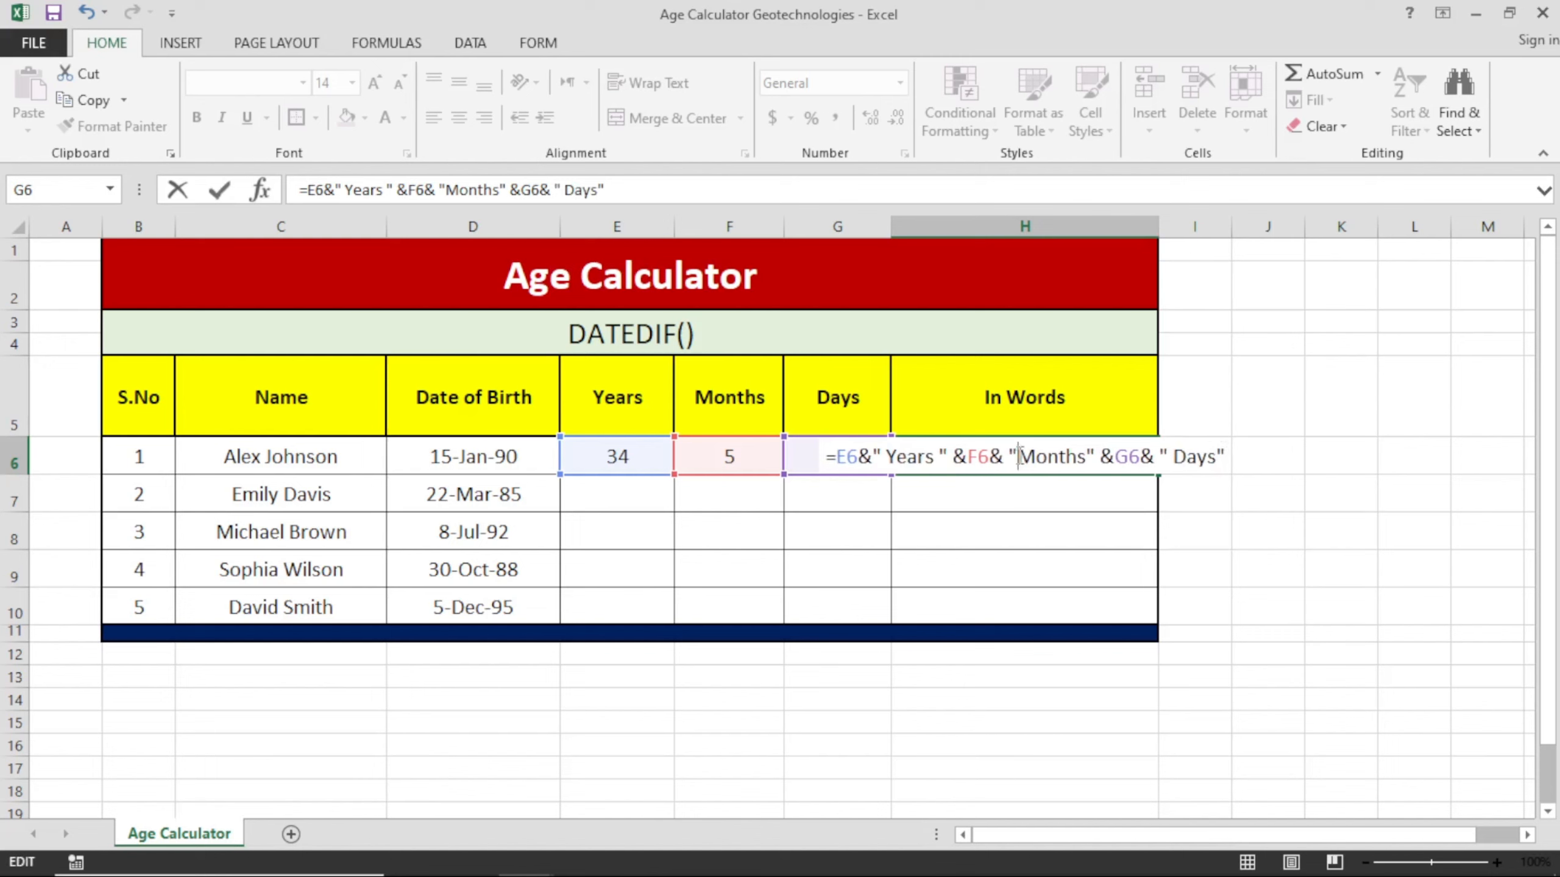
pyautogui.click(1089, 457)
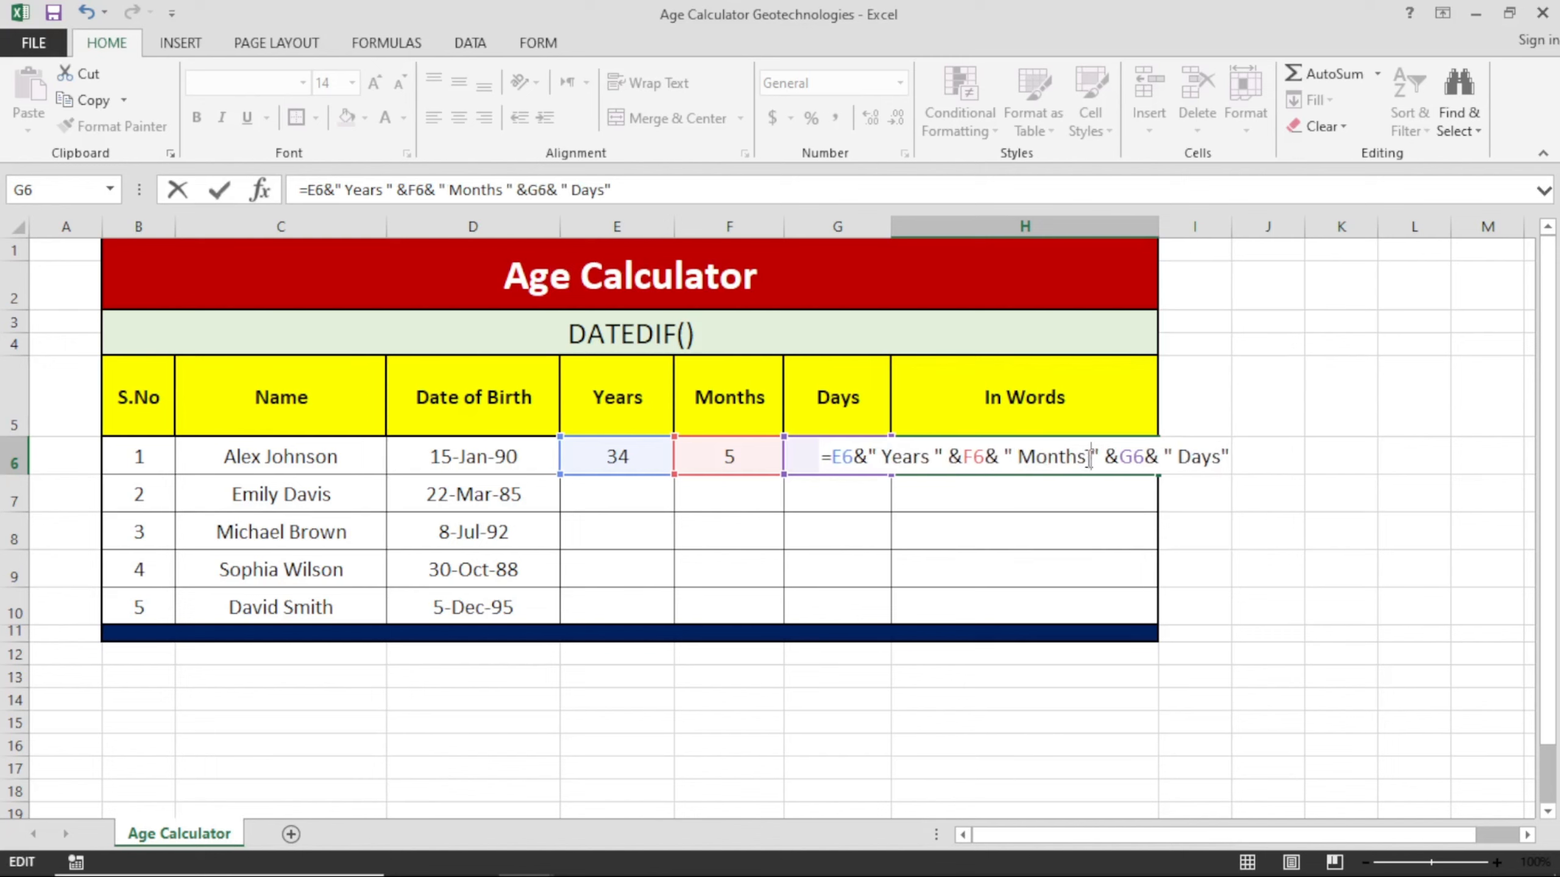
pyautogui.click(1226, 458)
pyautogui.press('End')
pyautogui.write(')')
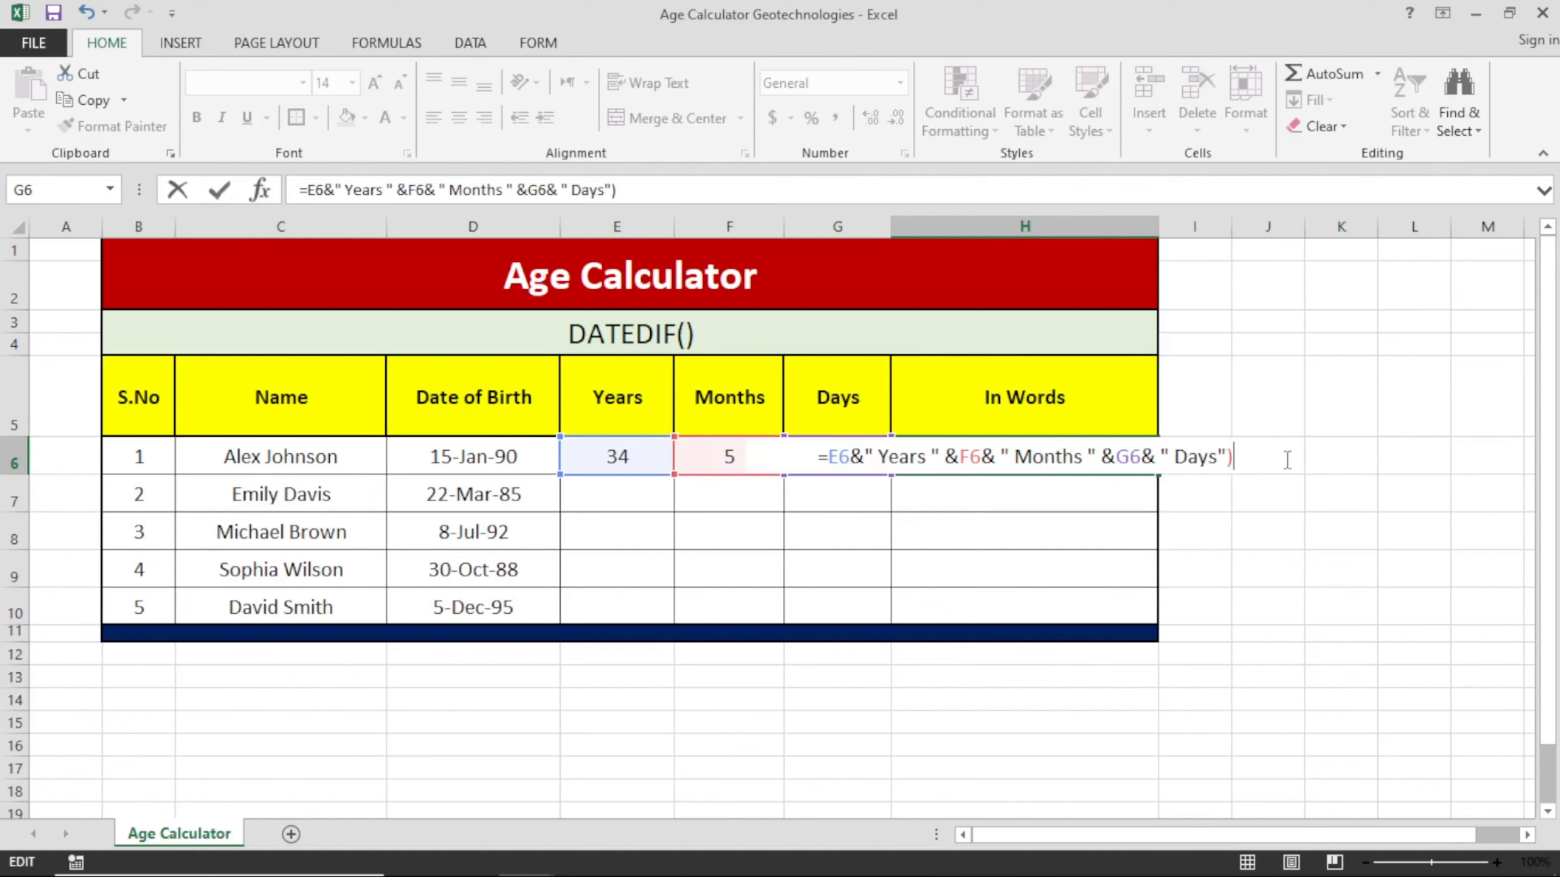
pyautogui.press('Return')
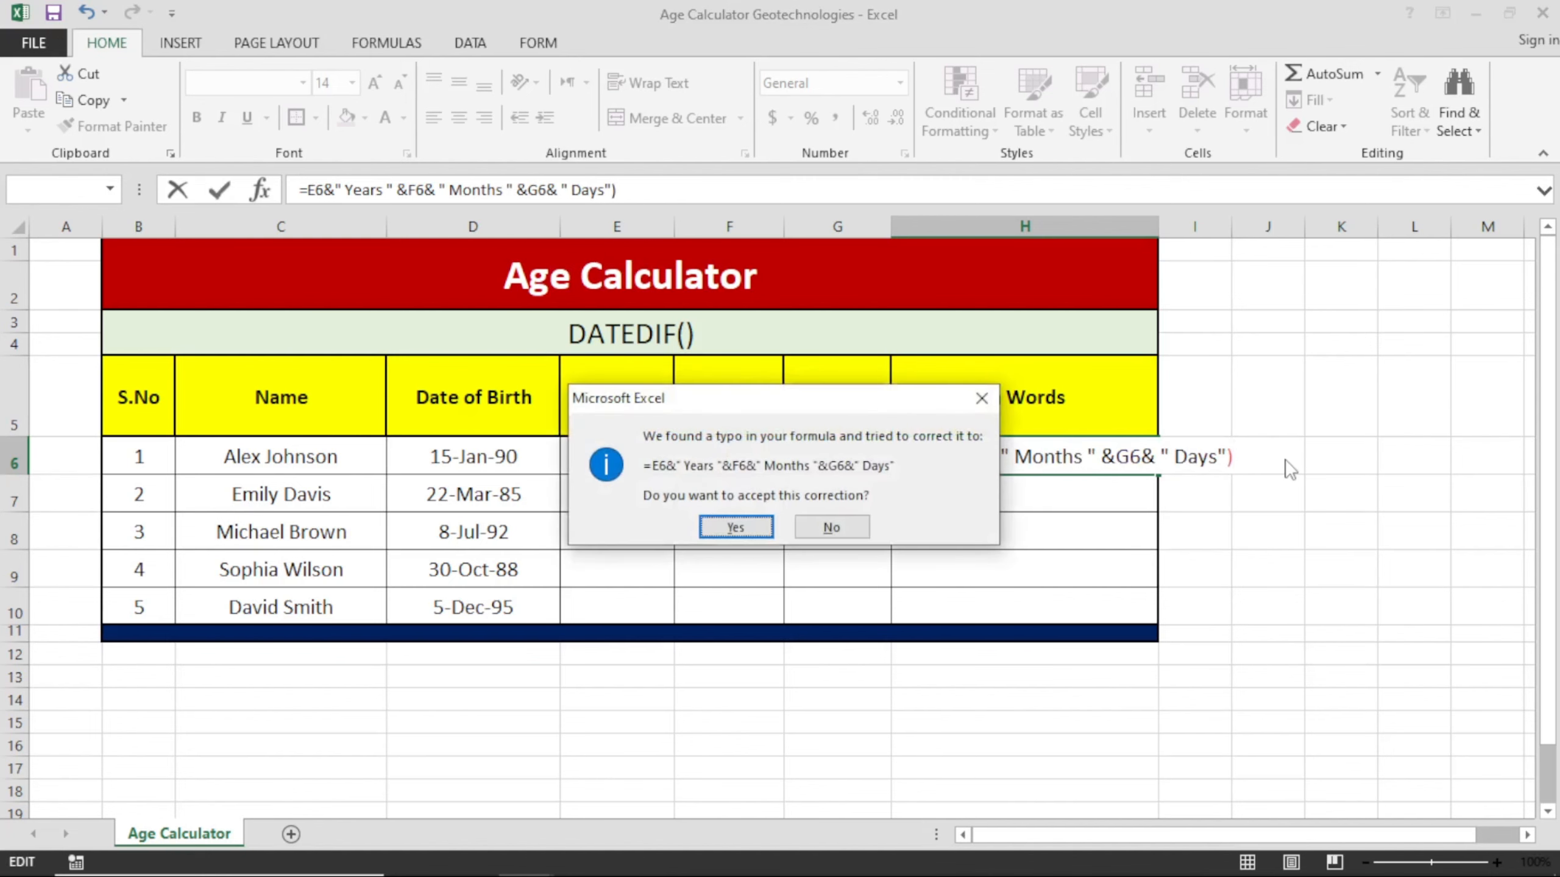
pyautogui.press('Return')
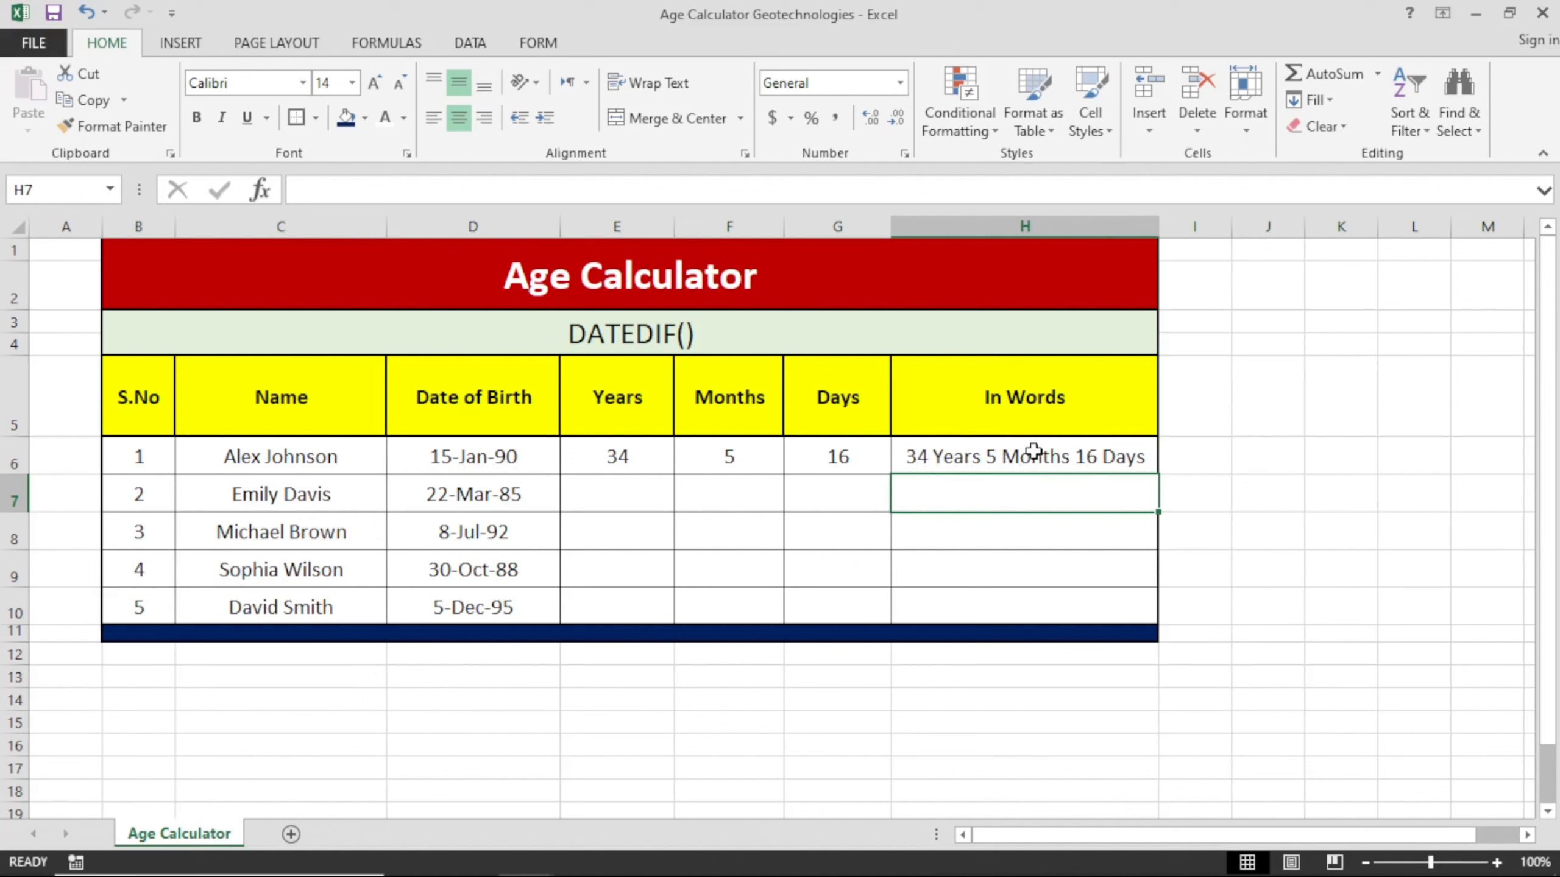
# Copy the Years, Months and Days formulas from E6:G6 down to row 10 for the remaining people
pyautogui.click(676, 461)
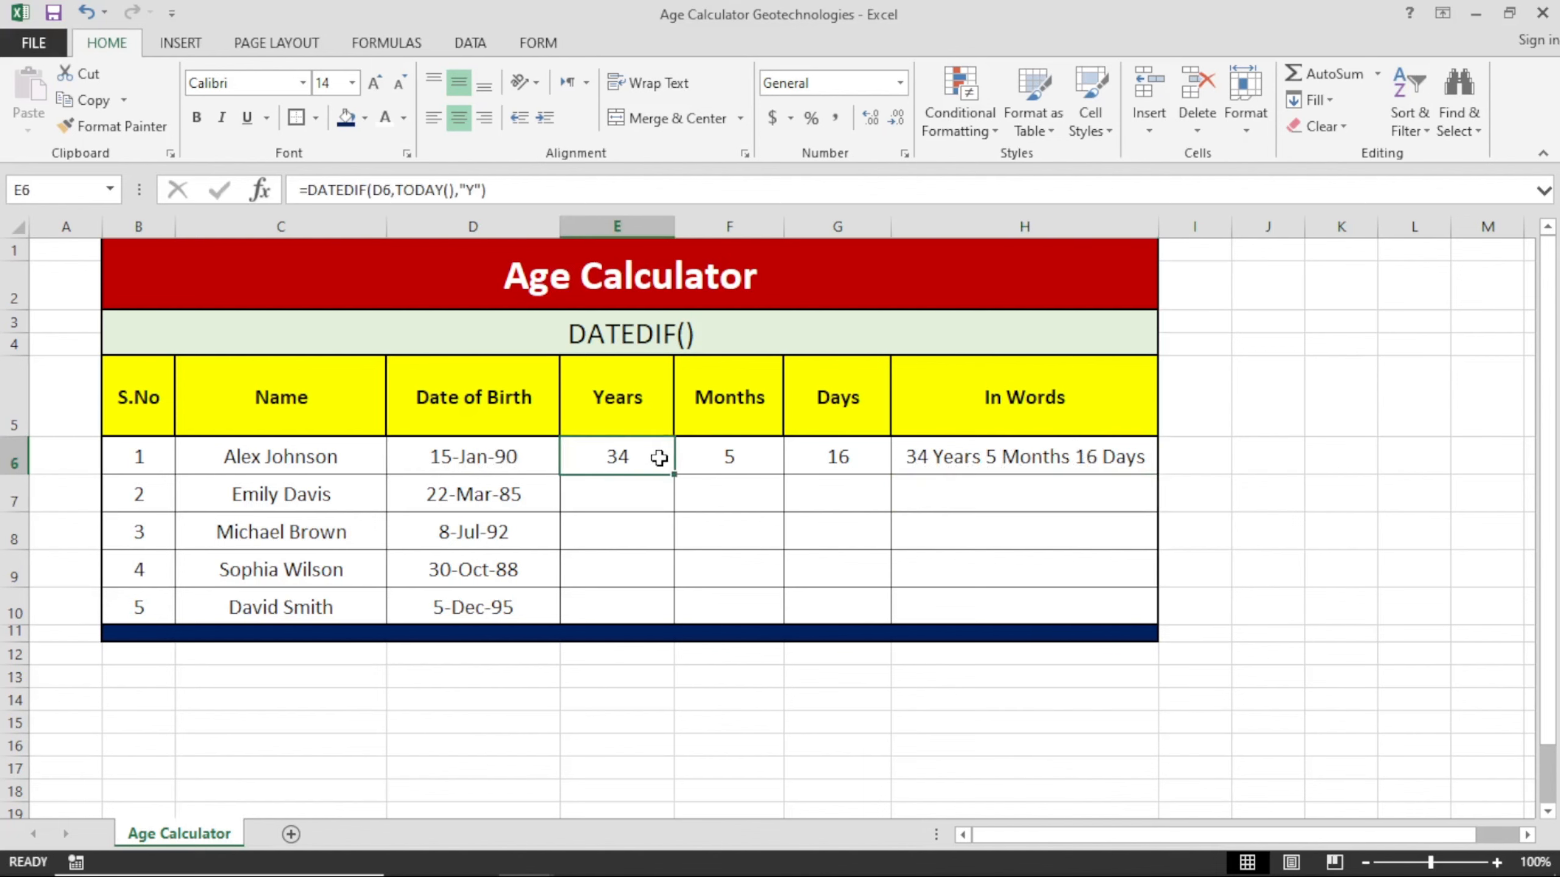
pyautogui.moveTo(659, 457); pyautogui.dragTo(875, 612)
pyautogui.click(684, 482)
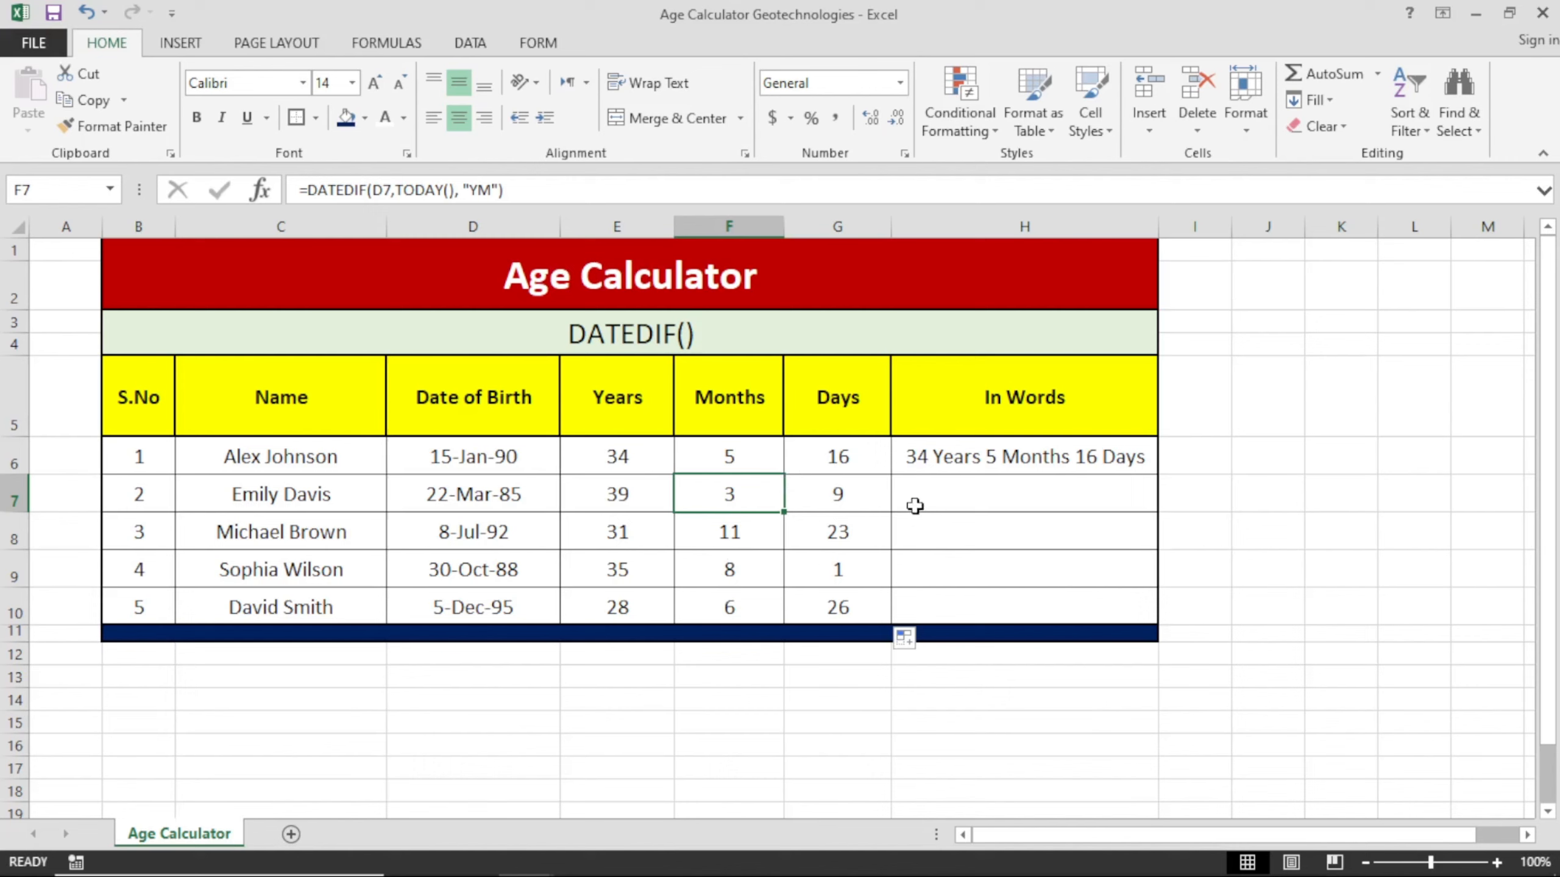
# Fill the In Words formula from H6 down to H10 and deselect the filled range
pyautogui.click(952, 456)
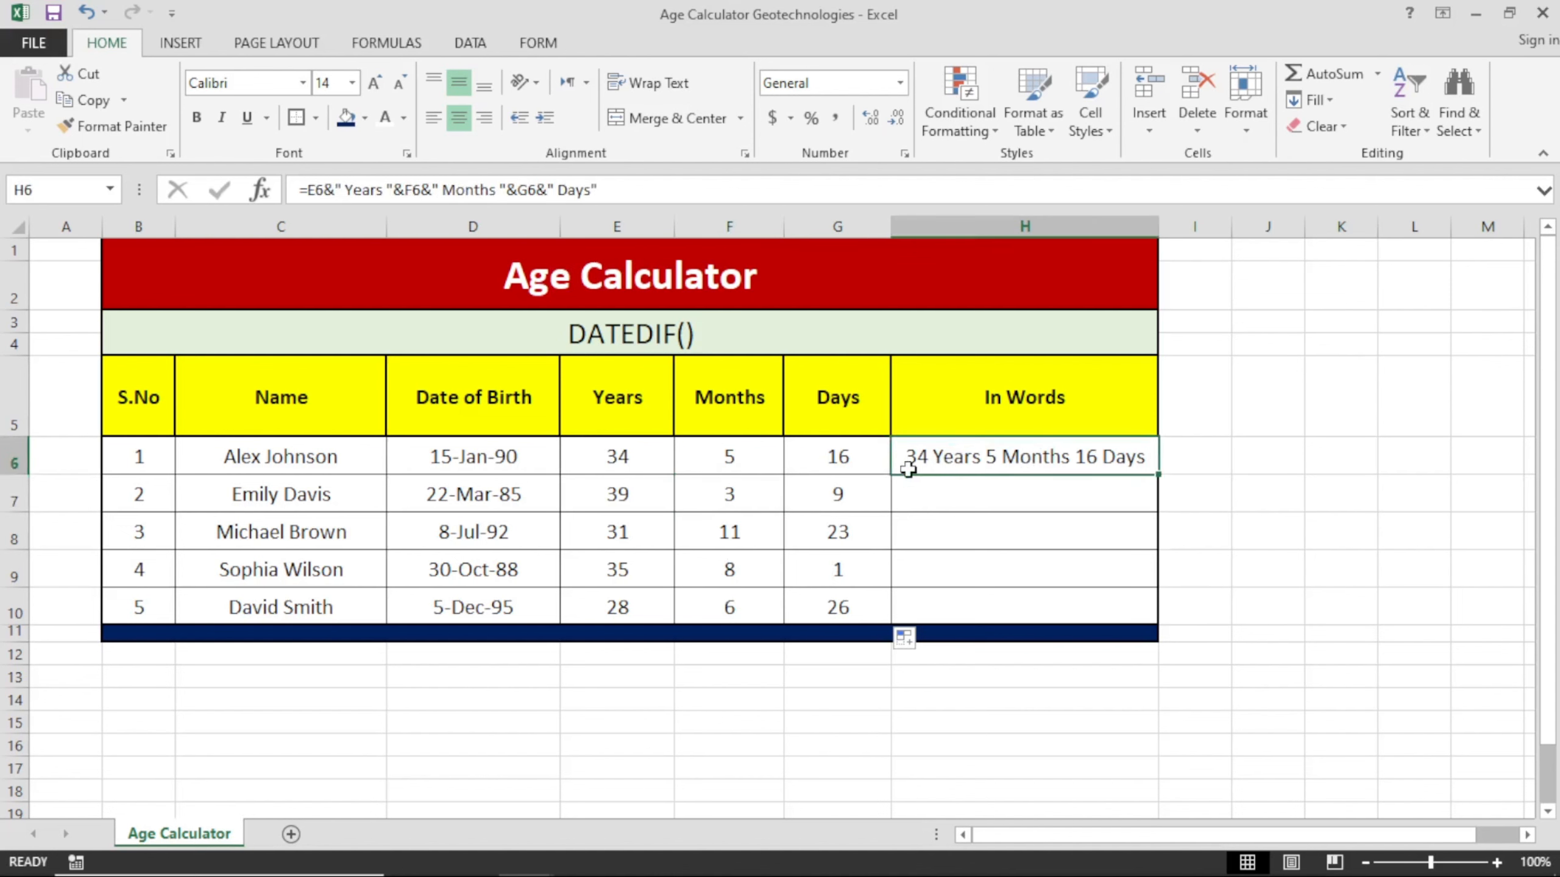
pyautogui.moveTo(1155, 473); pyautogui.dragTo(1140, 617)
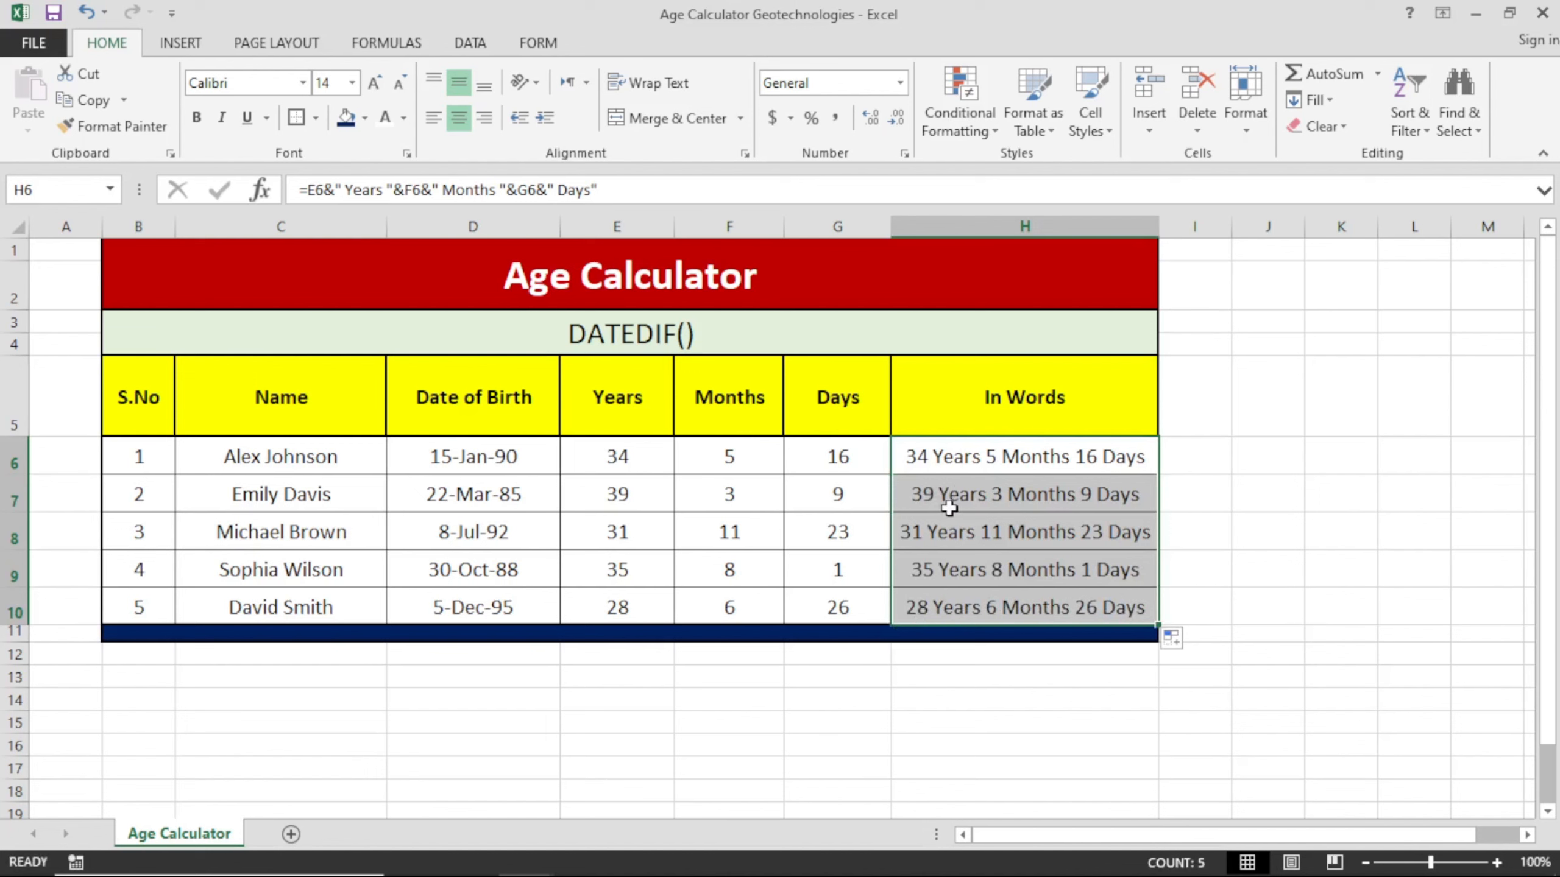
pyautogui.click(1139, 650)
pyautogui.click(1063, 677)
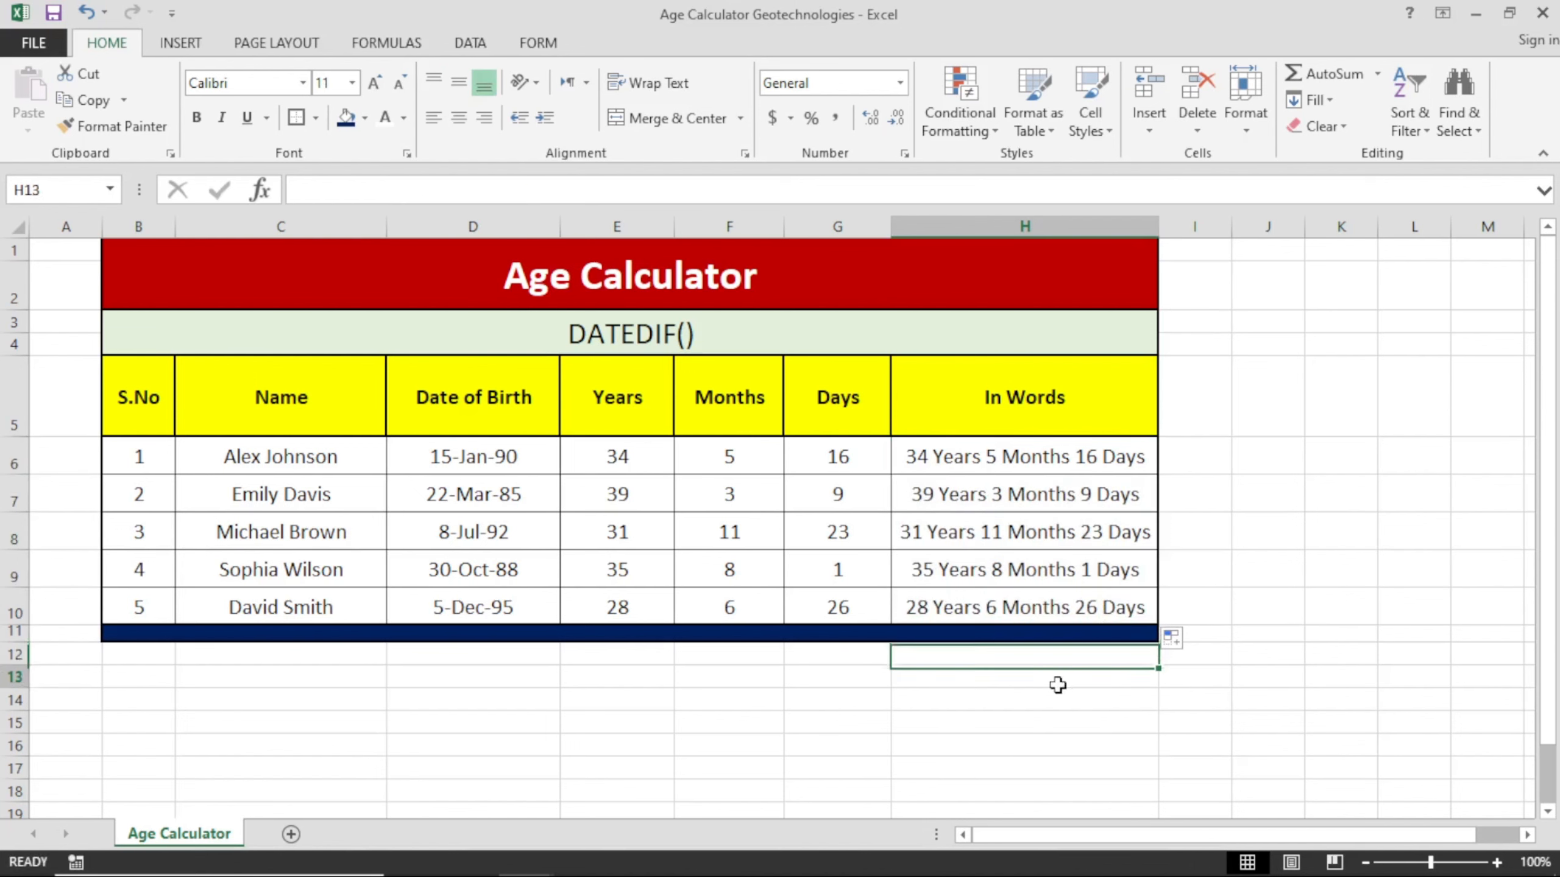